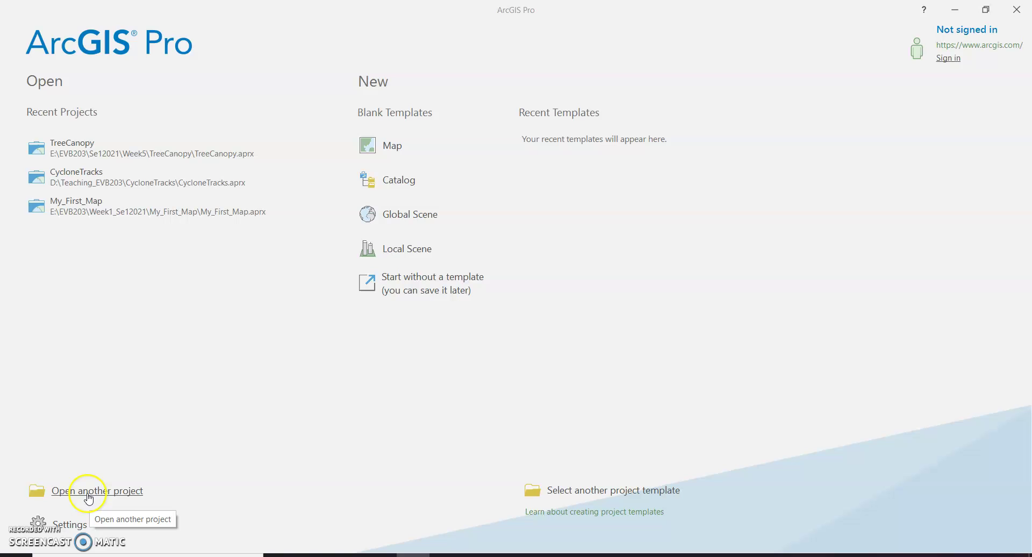
- Open TreeCanopy.aprx from E:\EVB203\Se12021\Week5\TreeCanopy and accept the newer-version warning
{"action": "left_click", "coordinate": [89, 496]}
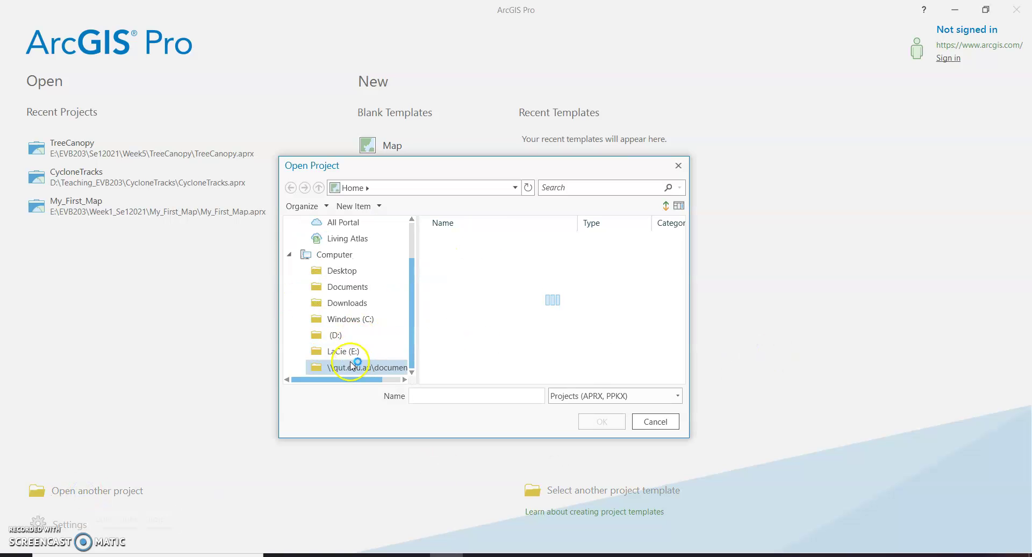
{"action": "left_click", "coordinate": [345, 353]}
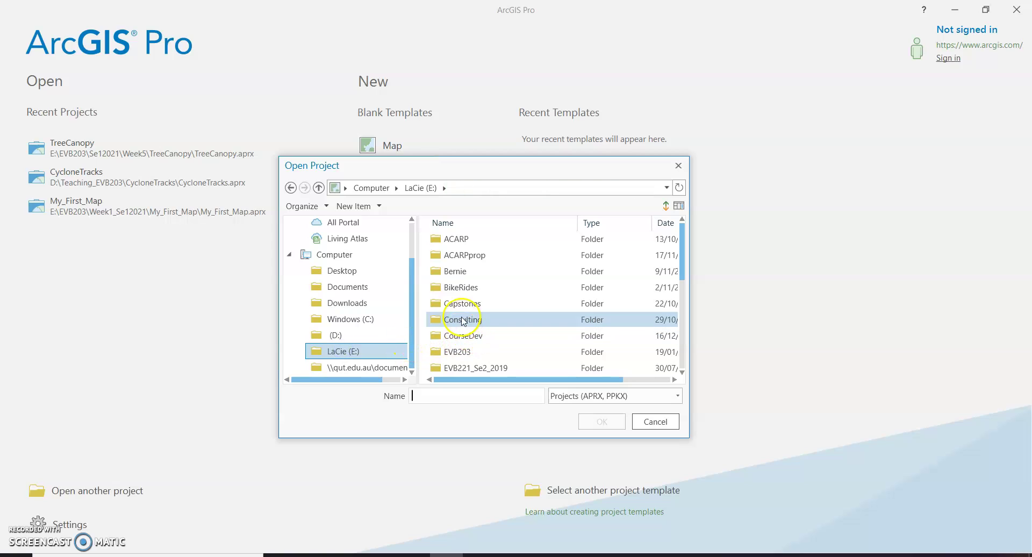
{"action": "left_click", "coordinate": [454, 356]}
{"action": "double_click", "coordinate": [453, 356]}
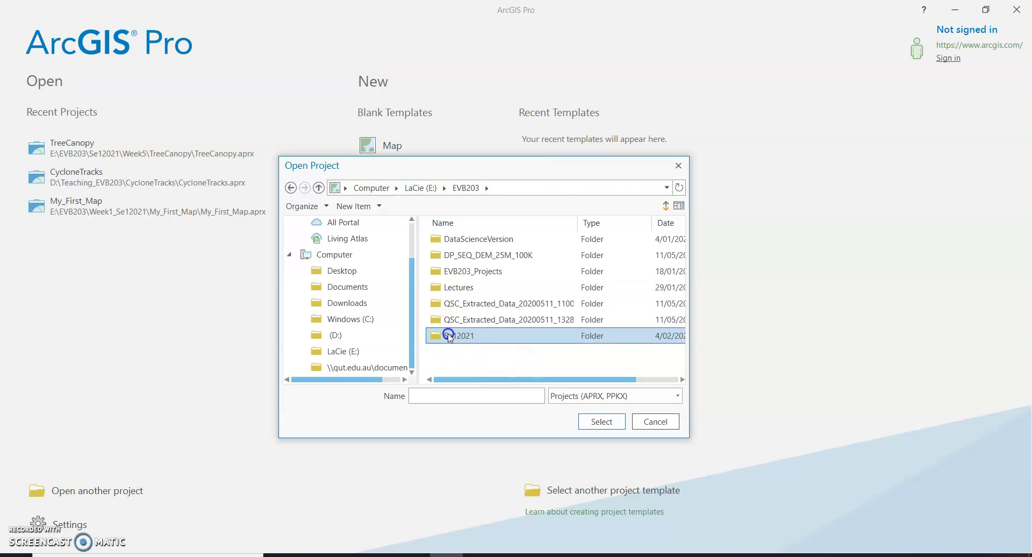
{"action": "double_click", "coordinate": [449, 335]}
{"action": "double_click", "coordinate": [478, 349]}
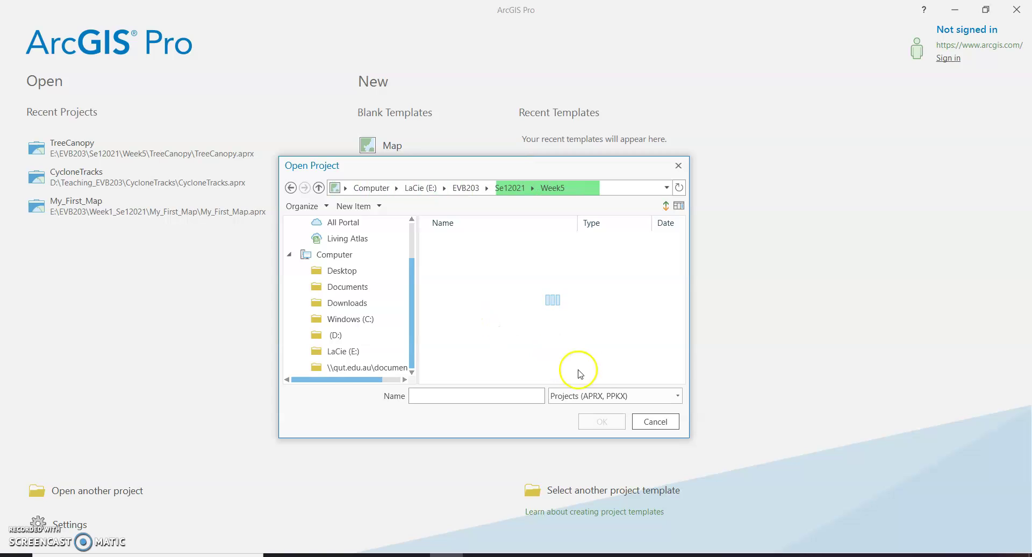
{"action": "double_click", "coordinate": [467, 241]}
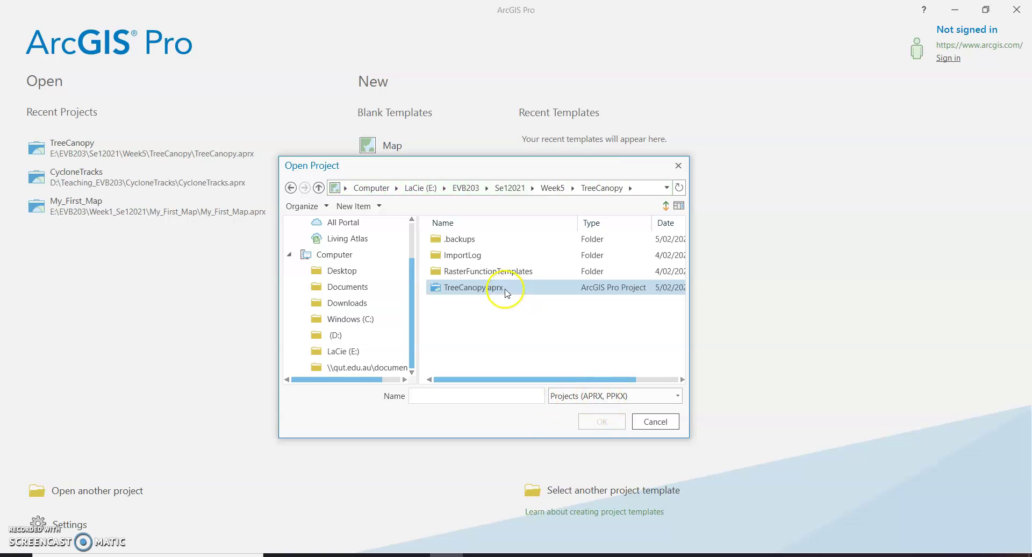
{"action": "left_click", "coordinate": [503, 289]}
{"action": "left_click", "coordinate": [601, 422]}
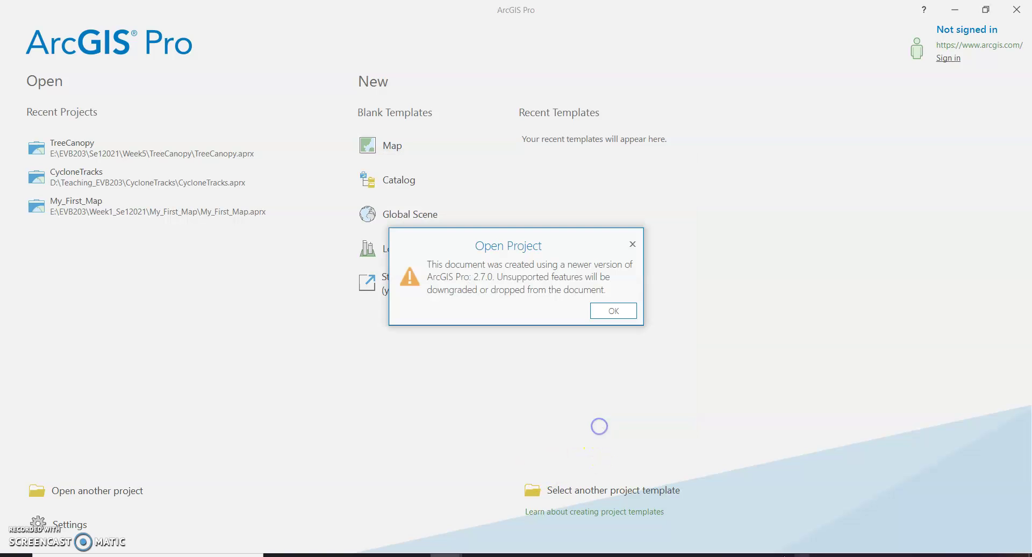
{"action": "left_click", "coordinate": [603, 312]}
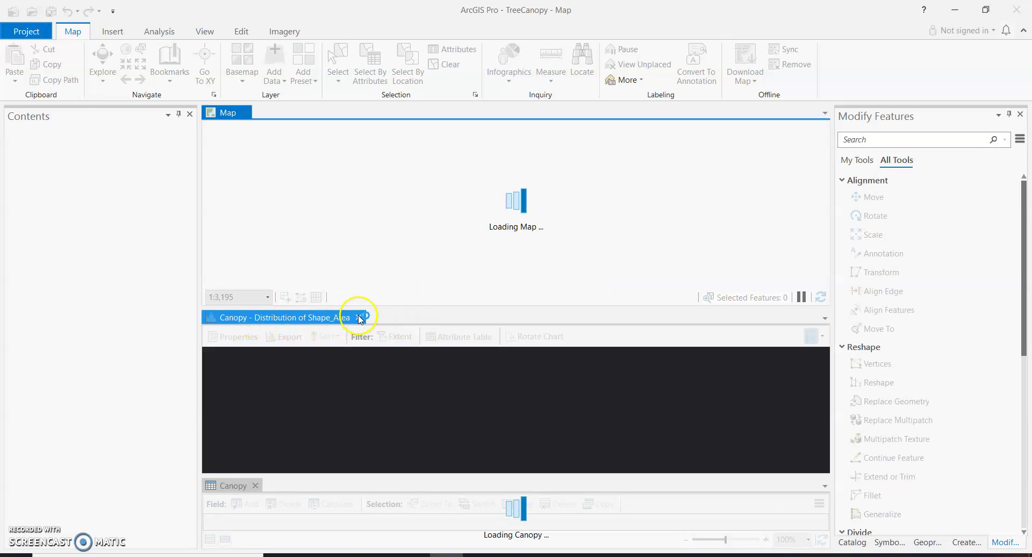
- Close the Shape_Area chart, select the Canopy layer, and toggle NearMaprgb imagery off and on
{"action": "left_click", "coordinate": [360, 318]}
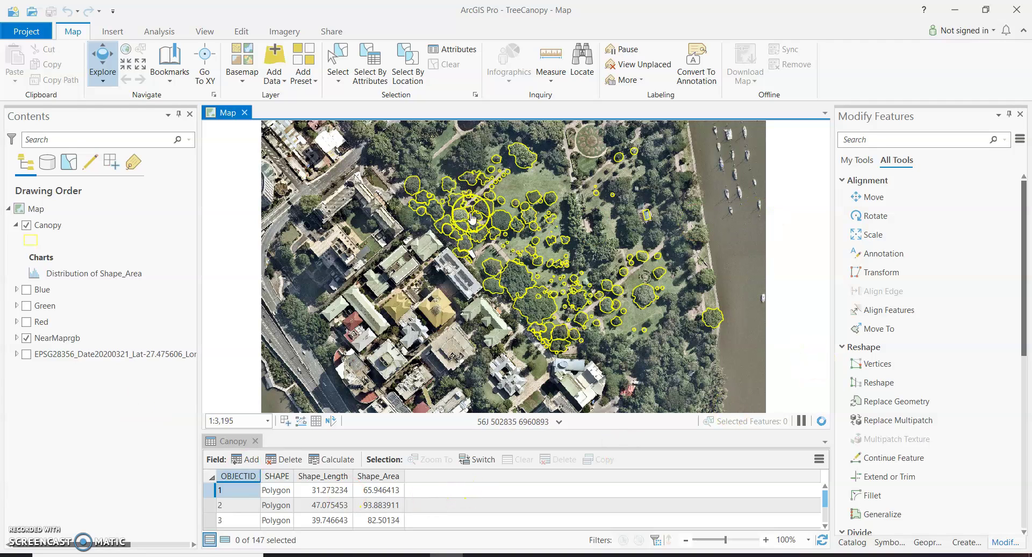
{"action": "left_click", "coordinate": [52, 226]}
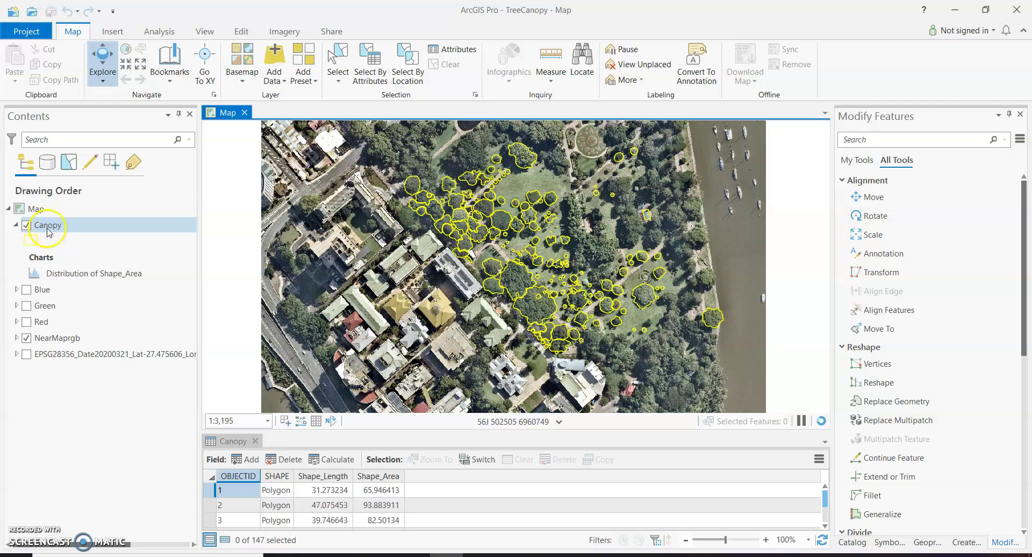
{"action": "left_click", "coordinate": [31, 242]}
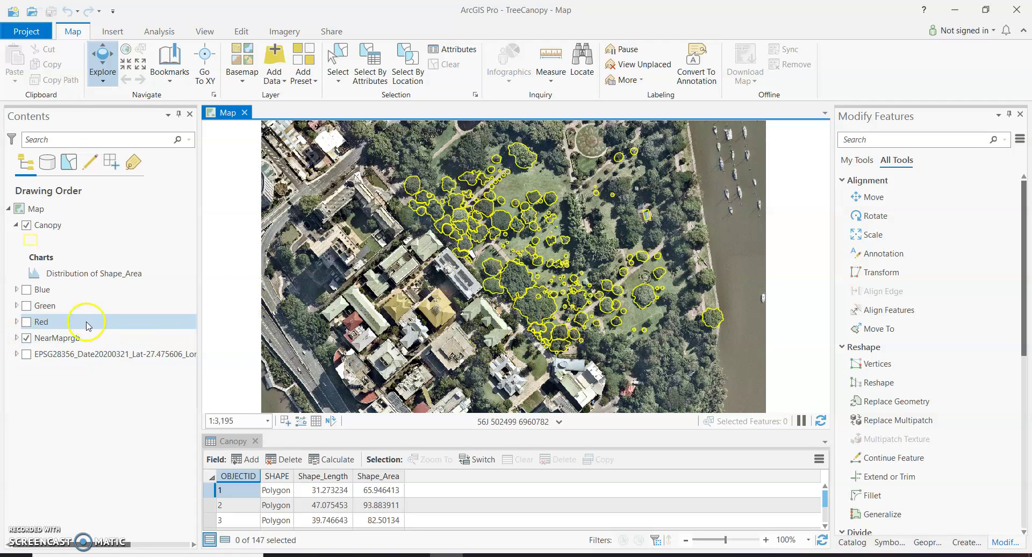
{"action": "left_click", "coordinate": [26, 338]}
{"action": "left_click", "coordinate": [26, 338]}
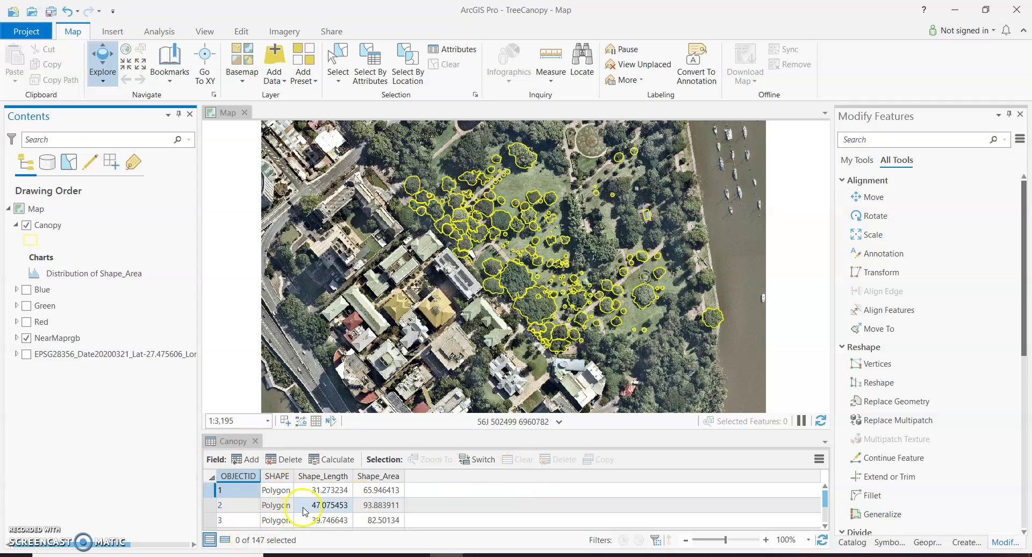
- Scroll through the Canopy attribute table's 147 features with Shape_Length and Shape_Area
{"action": "scroll", "coordinate": [309, 508], "scroll_direction": "down", "scroll_amount": 7}
{"action": "scroll", "coordinate": [309, 507], "scroll_direction": "up", "scroll_amount": 6}
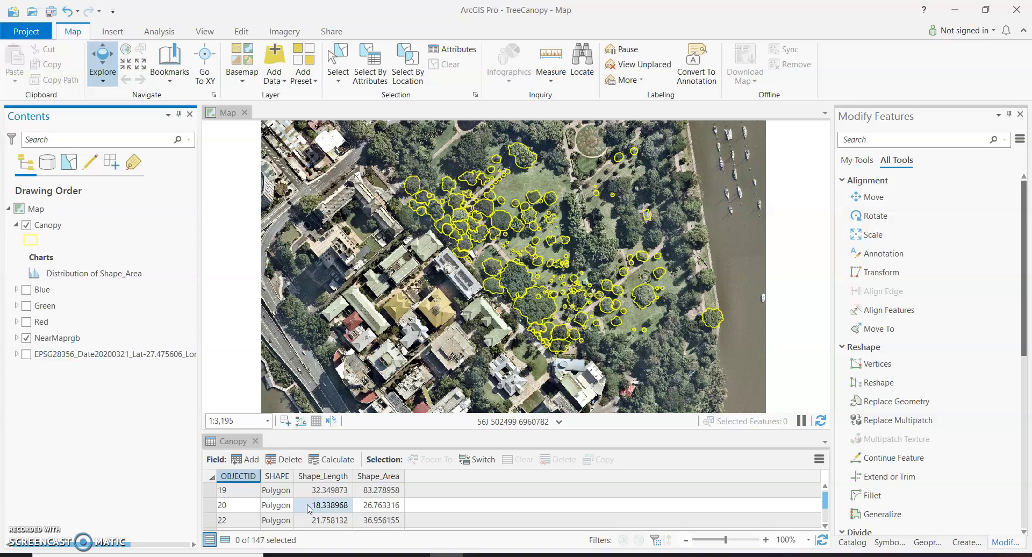
{"action": "scroll", "coordinate": [309, 507], "scroll_direction": "down", "scroll_amount": 10}
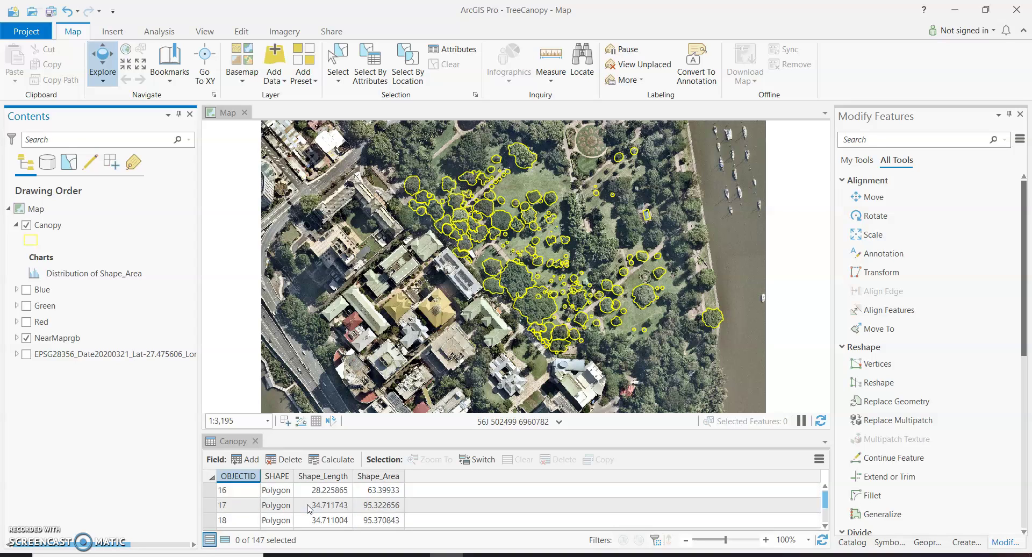
{"action": "scroll", "coordinate": [310, 508], "scroll_direction": "down", "scroll_amount": 4}
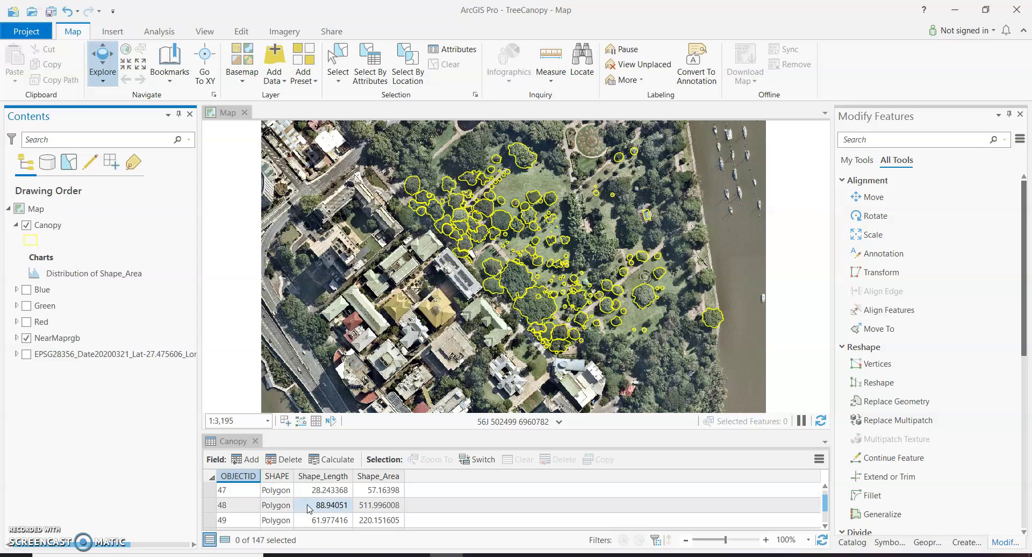
- Select canopy feature OBJECTID 48 (Shape_Area 511.996008) from its table row
{"action": "left_click", "coordinate": [209, 509]}
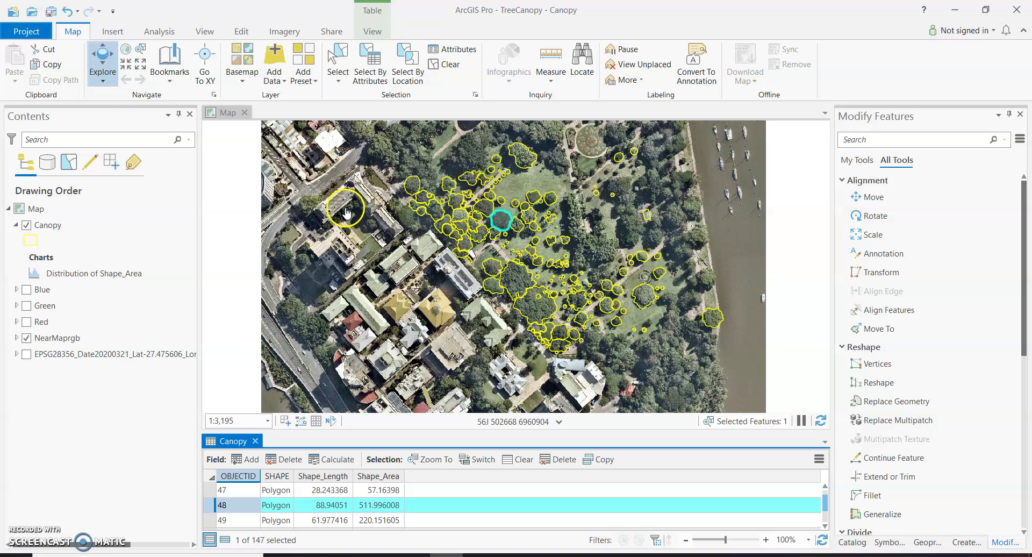
{"action": "left_click", "coordinate": [593, 344]}
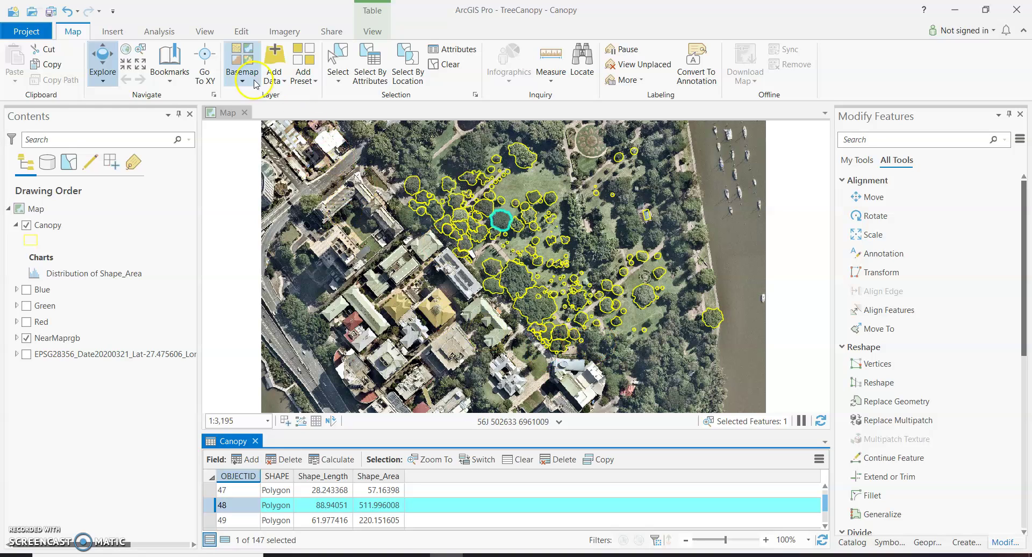
{"action": "left_click", "coordinate": [242, 31]}
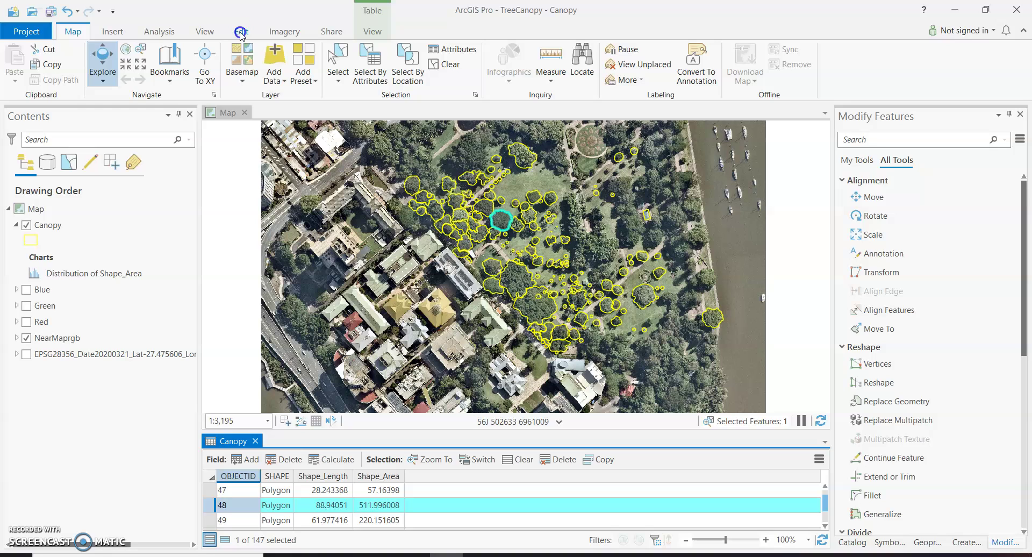
- Make Canopy the active layer and open Create Features with the Canopy template's polygon tools
{"action": "left_click", "coordinate": [241, 32]}
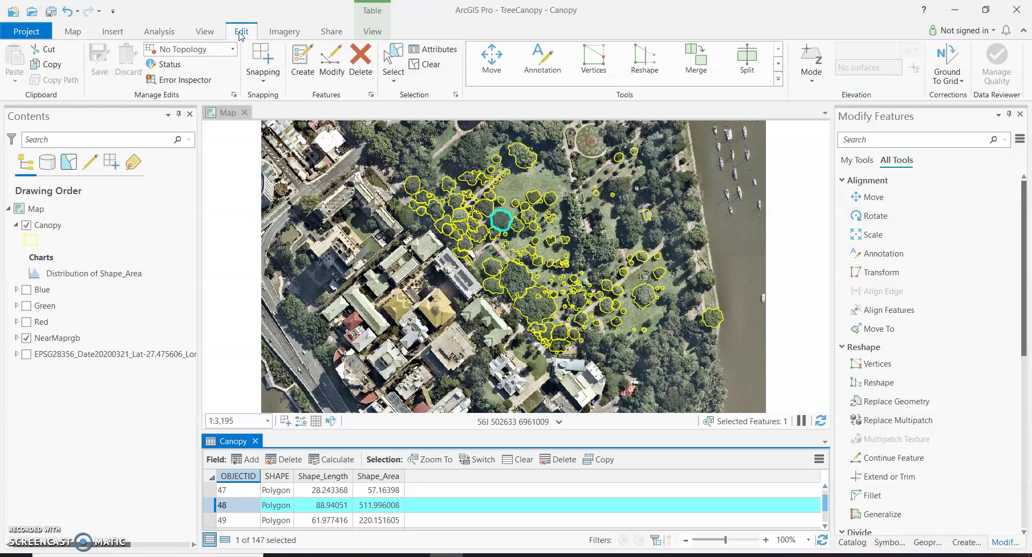
{"action": "left_click", "coordinate": [48, 225]}
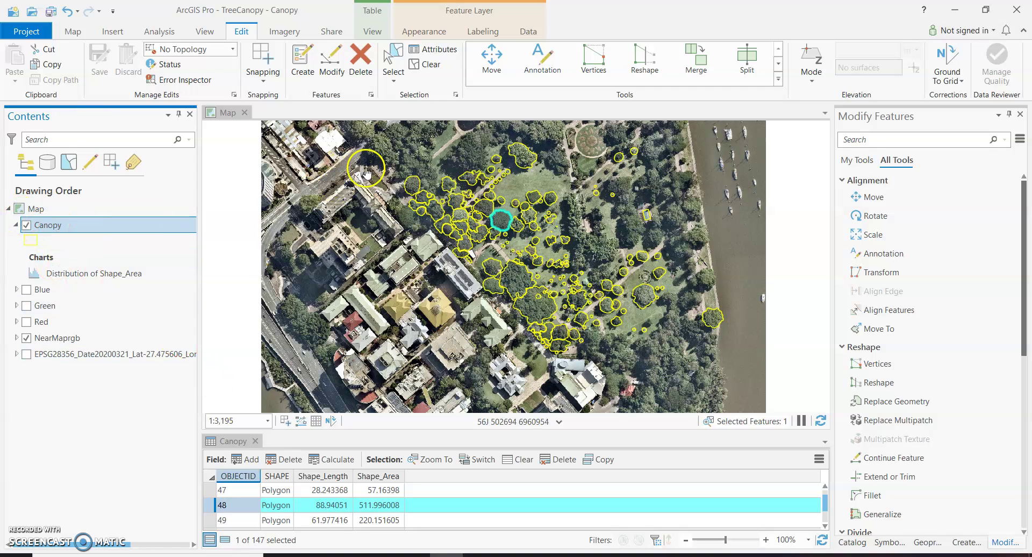
{"action": "left_click", "coordinate": [306, 63]}
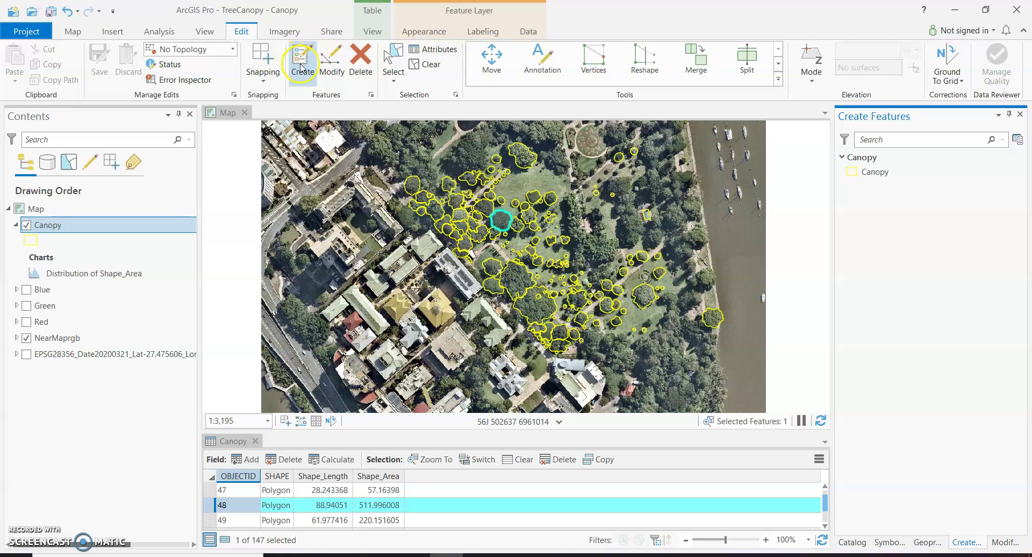
{"action": "left_click", "coordinate": [861, 173]}
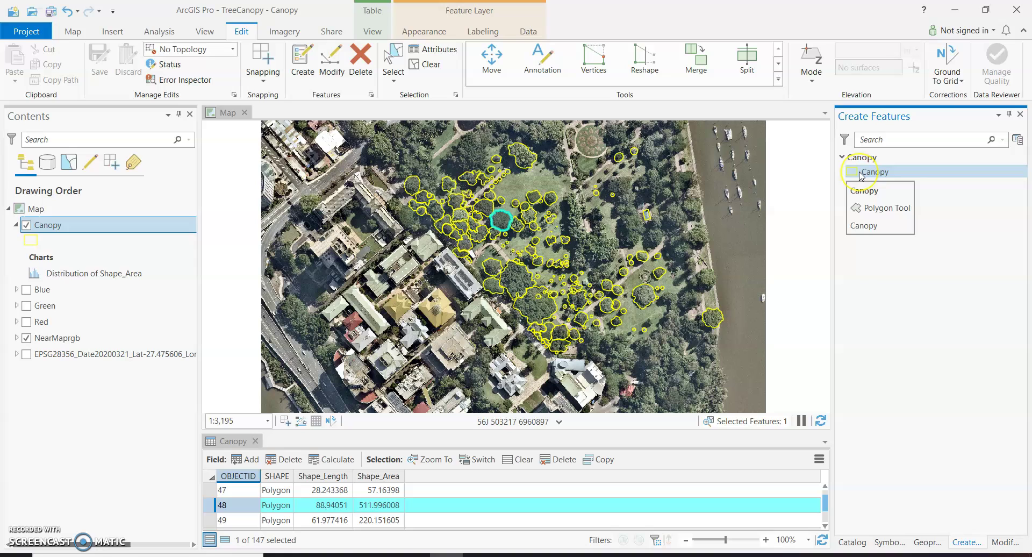
{"action": "left_click", "coordinate": [860, 174]}
{"action": "left_click", "coordinate": [864, 172]}
{"action": "left_click", "coordinate": [863, 171]}
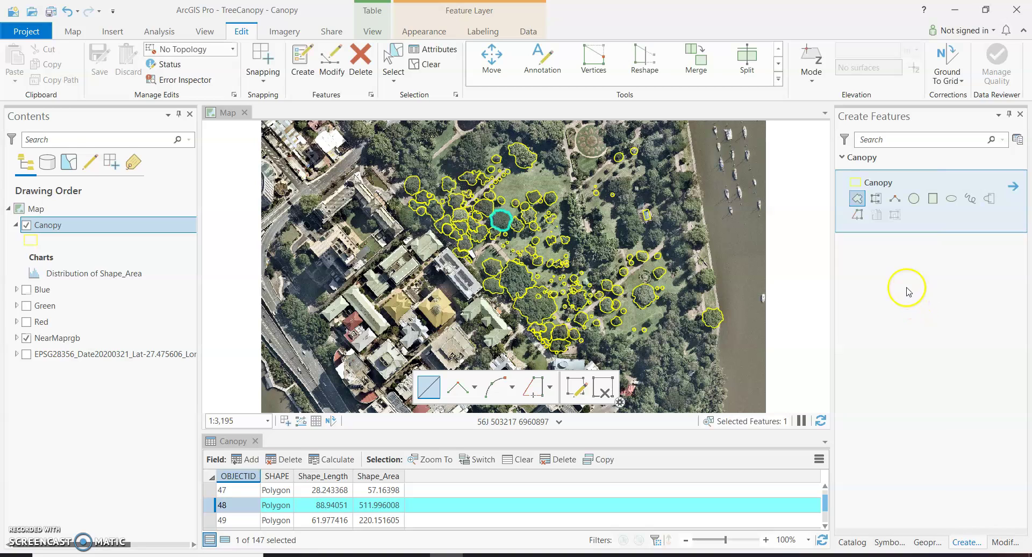
{"action": "left_click", "coordinate": [709, 371]}
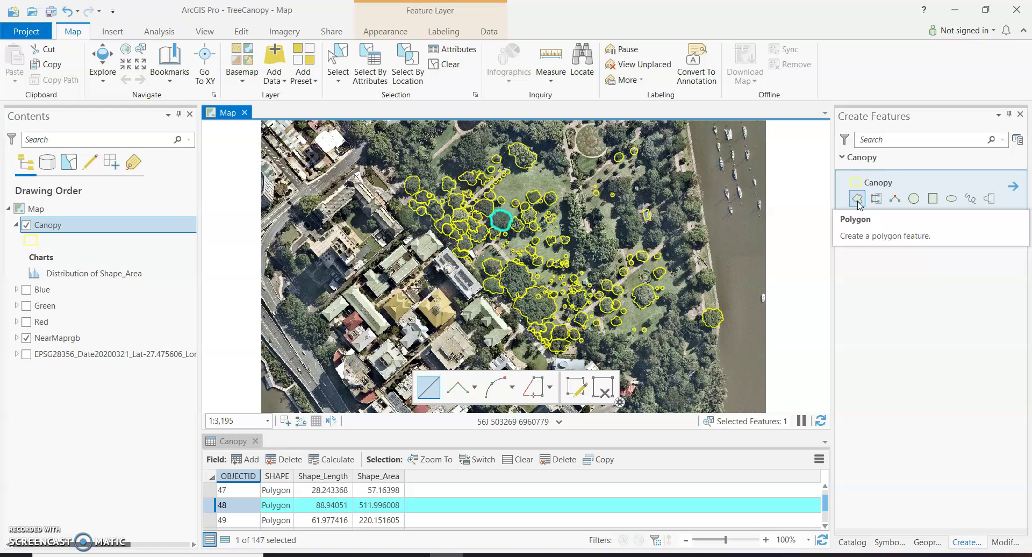
{"action": "left_click", "coordinate": [857, 207]}
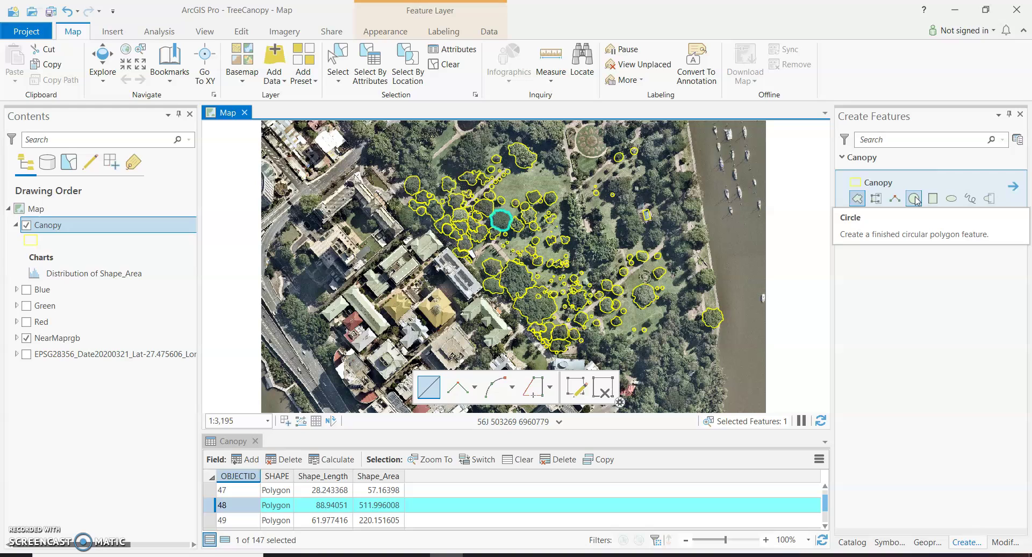
{"action": "left_click", "coordinate": [933, 198]}
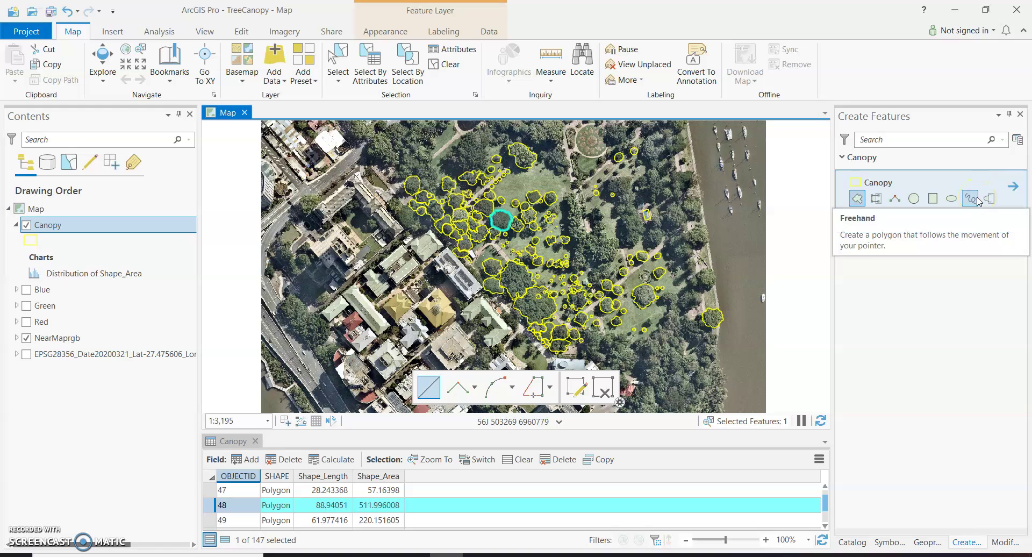
{"action": "left_click", "coordinate": [995, 205]}
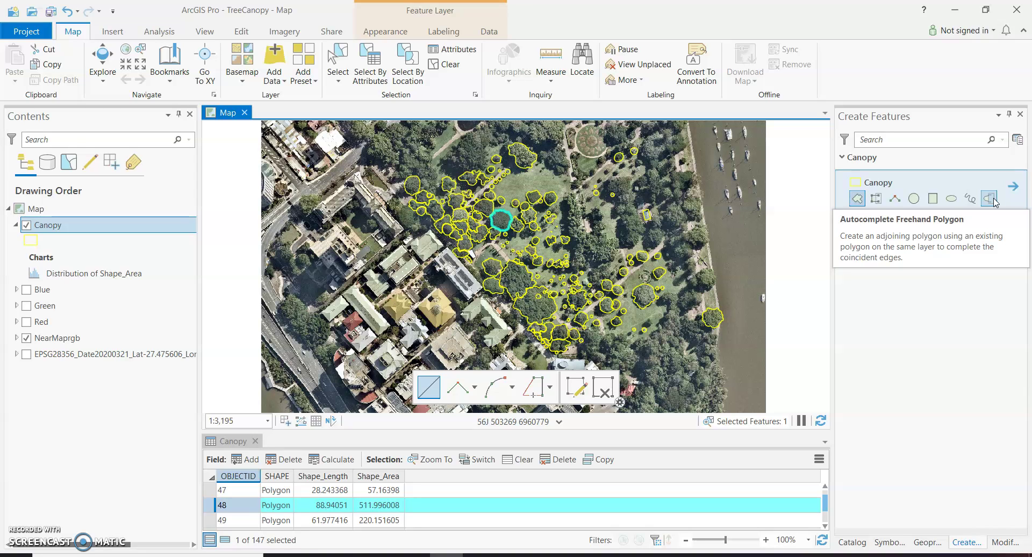
{"action": "left_click", "coordinate": [991, 201]}
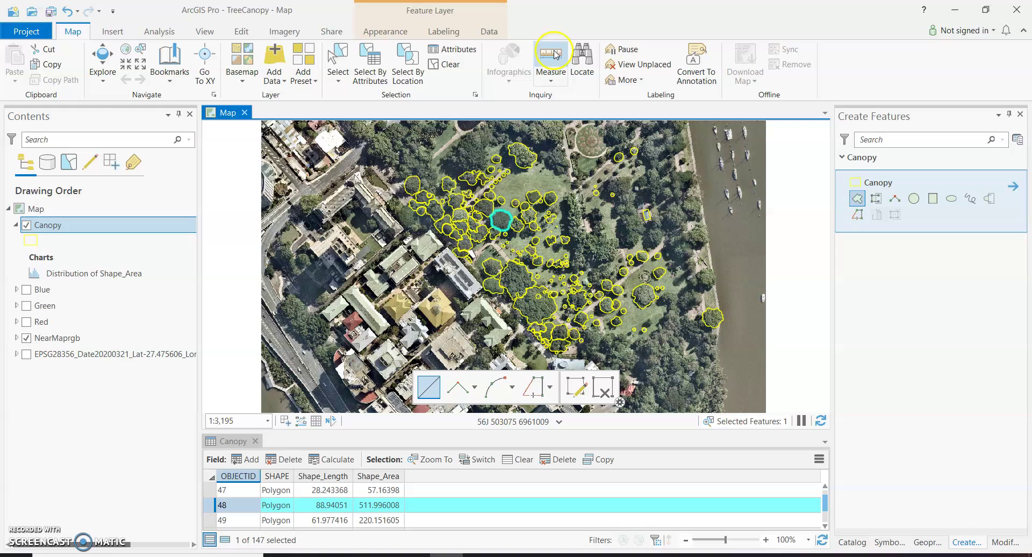
- Clear the selection of feature 48, leaving 0 of 147 canopy features selected
{"action": "left_click", "coordinate": [238, 32]}
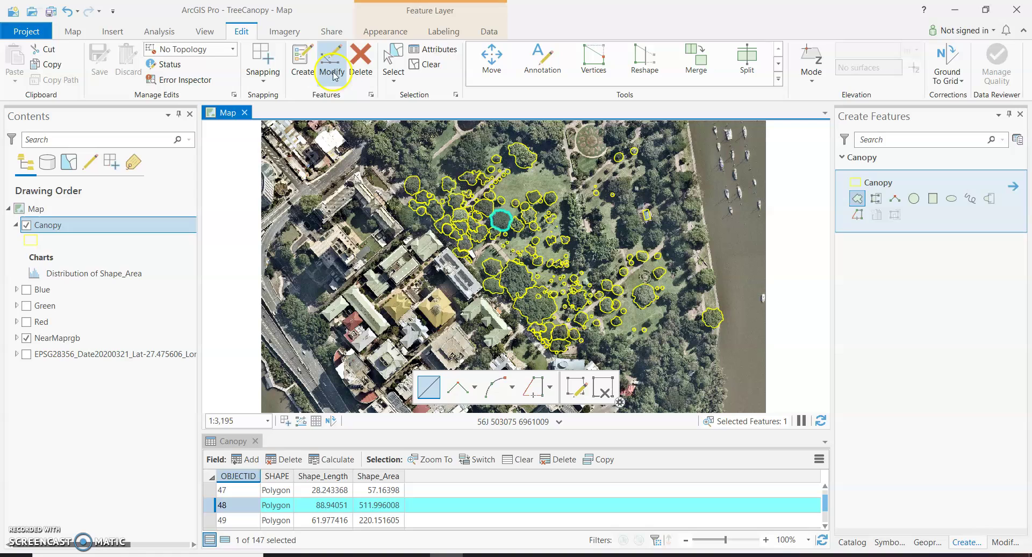
{"action": "left_click", "coordinate": [425, 65]}
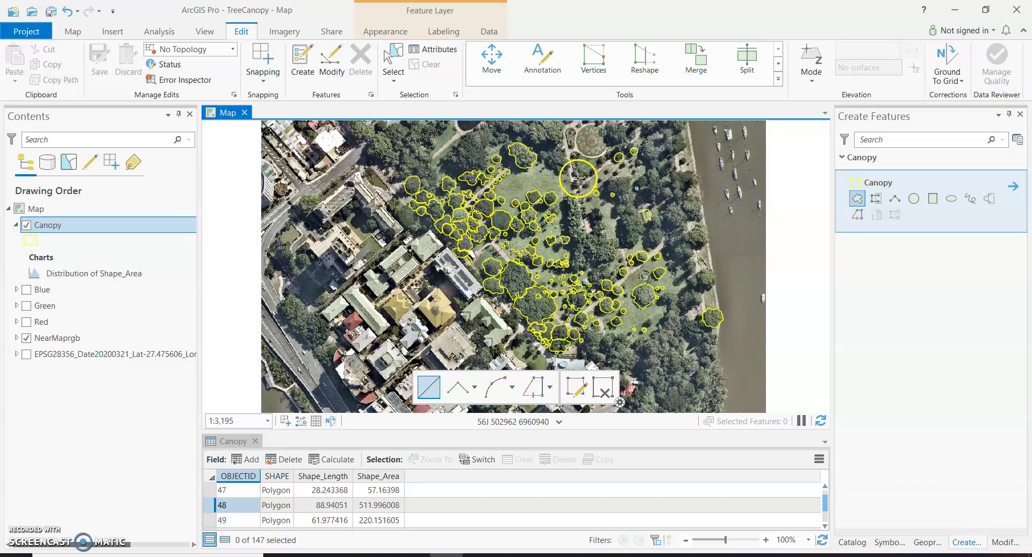
{"action": "scroll", "coordinate": [578, 177], "scroll_direction": "up", "scroll_amount": 3}
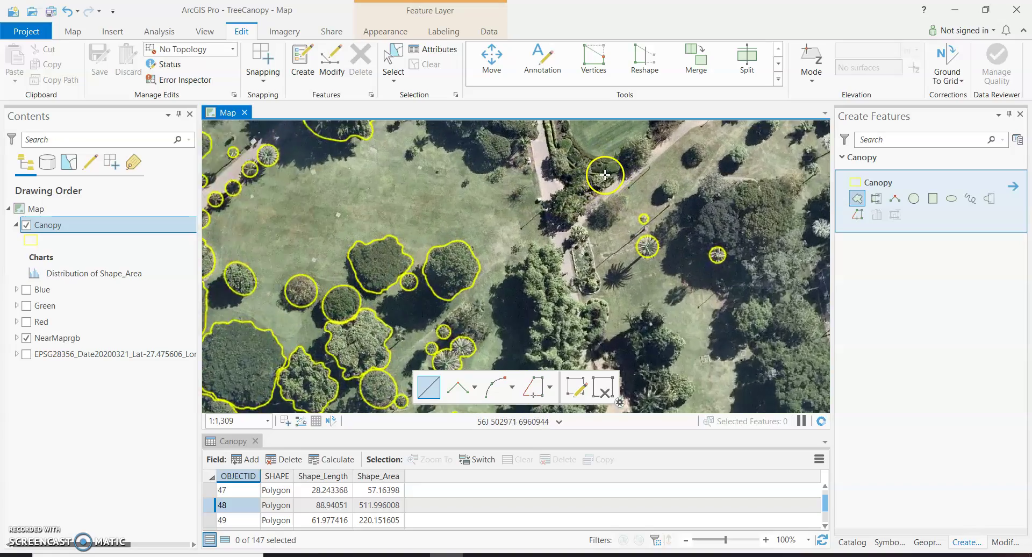
- Zoom the map from 1:536 to 1:343 on the trees beside the path
{"action": "scroll", "coordinate": [605, 175], "scroll_direction": "up", "scroll_amount": 3}
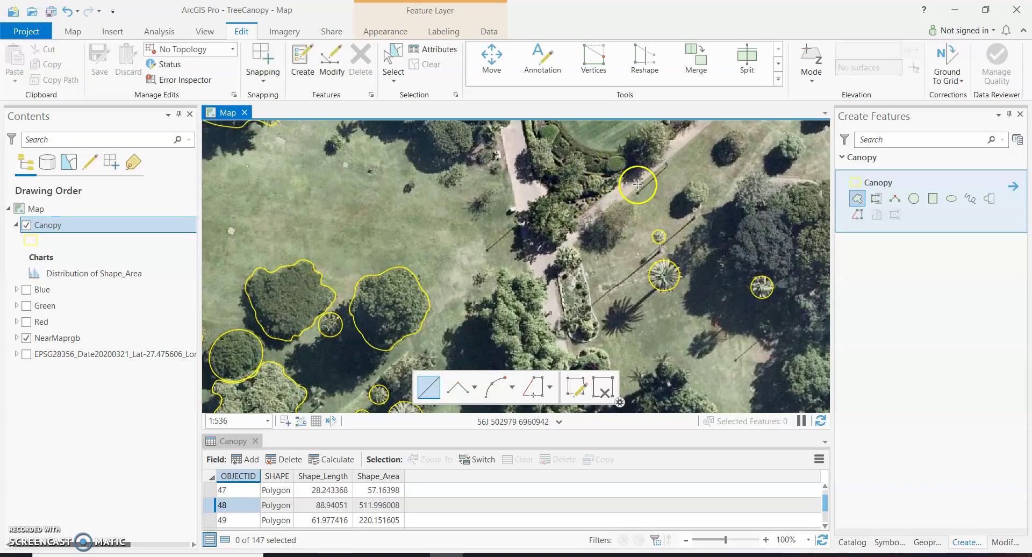
{"action": "scroll", "coordinate": [638, 184], "scroll_direction": "up", "scroll_amount": 2}
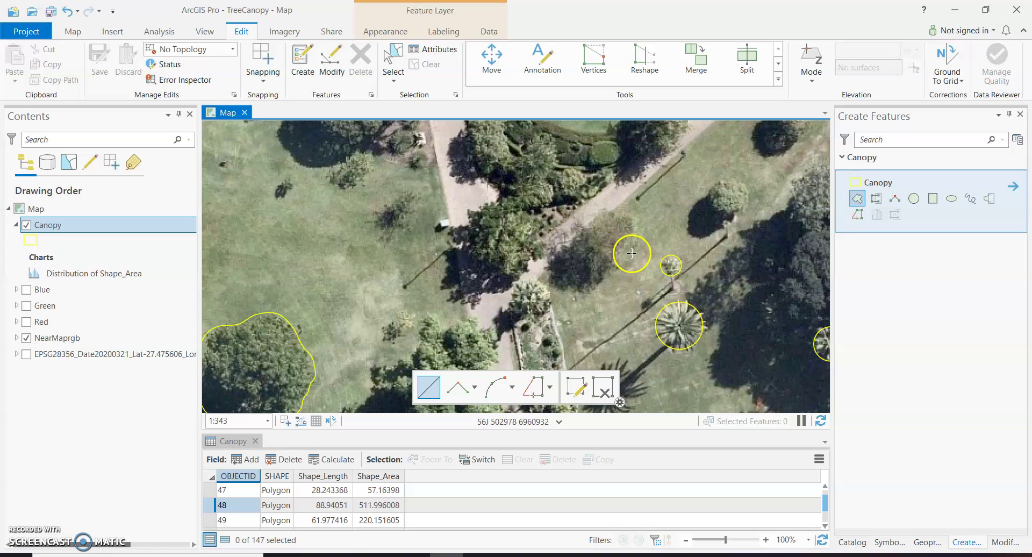
- Trace the bushy tree crown beside the path as a new Canopy polygon, reaching 148 features
{"action": "left_click", "coordinate": [720, 287]}
{"action": "left_click", "coordinate": [583, 225]}
{"action": "left_click", "coordinate": [572, 224]}
{"action": "left_click", "coordinate": [569, 235]}
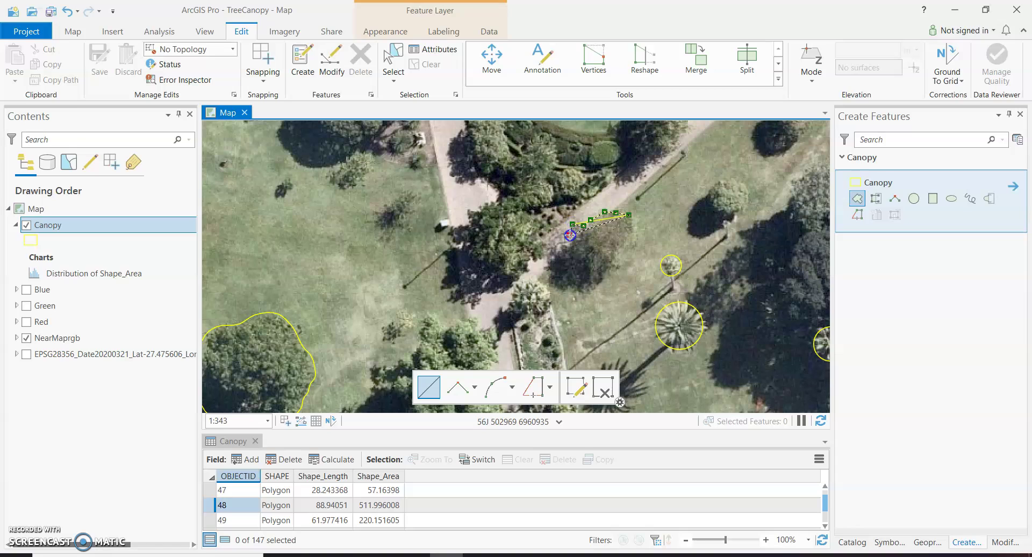
{"action": "left_click", "coordinate": [562, 261]}
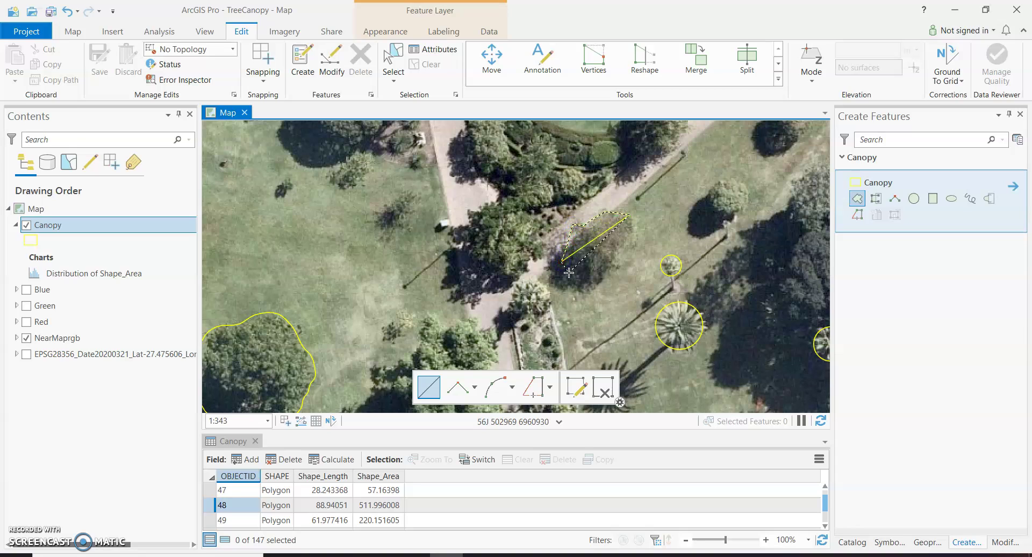
{"action": "left_click", "coordinate": [568, 272]}
{"action": "left_click", "coordinate": [578, 271]}
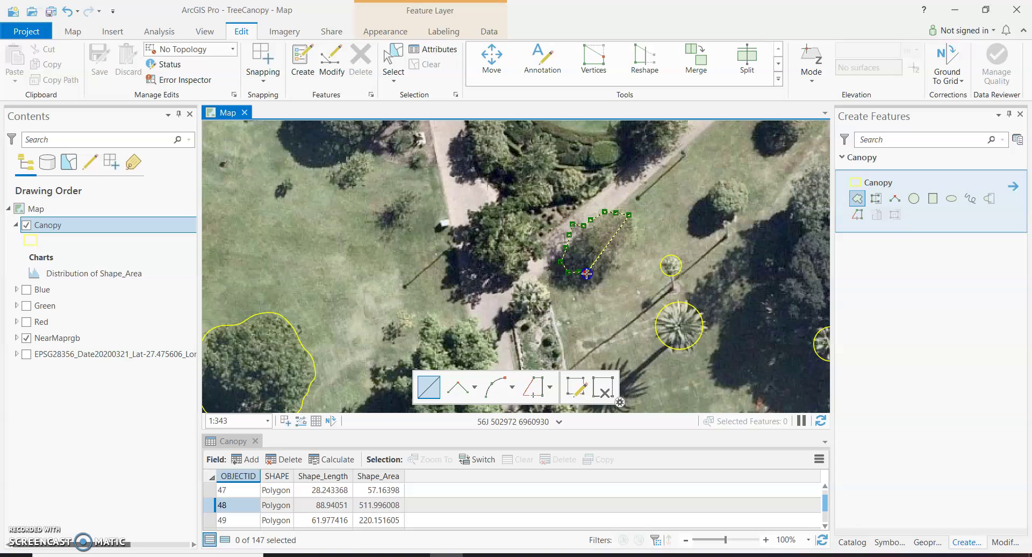
{"action": "left_click", "coordinate": [586, 273]}
{"action": "left_click", "coordinate": [590, 285]}
{"action": "left_click", "coordinate": [603, 276]}
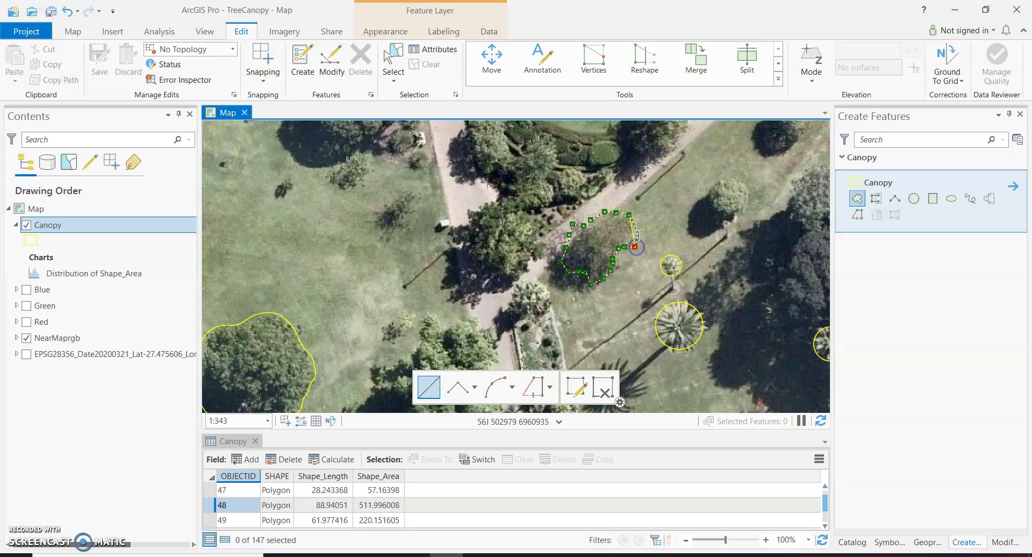
{"action": "left_click", "coordinate": [636, 234]}
{"action": "double_click", "coordinate": [635, 221]}
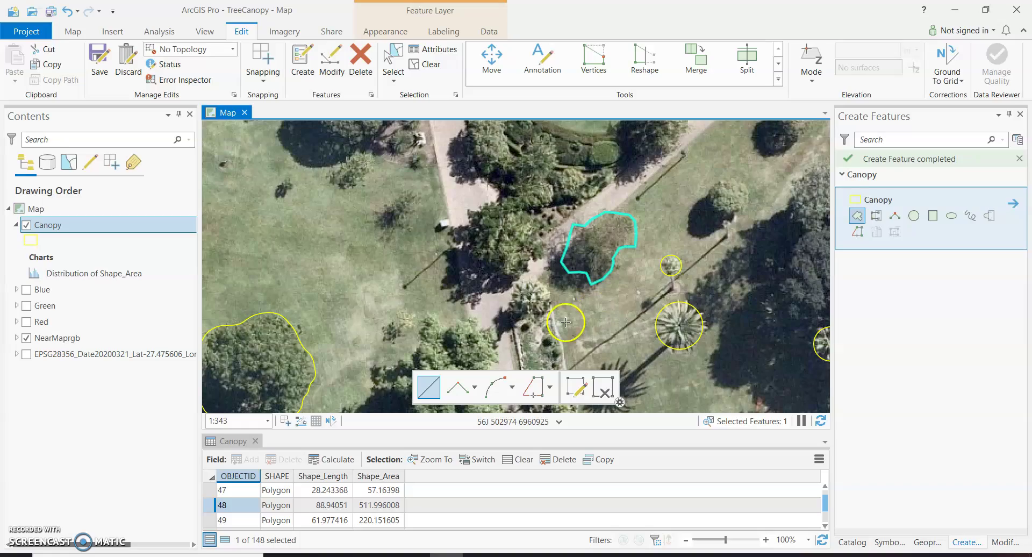
- Draw a circular Canopy polygon centred on the round lawn tree out to its canopy edge
{"action": "scroll", "coordinate": [537, 279], "scroll_direction": "down", "scroll_amount": 2}
{"action": "scroll", "coordinate": [536, 280], "scroll_direction": "down", "scroll_amount": 2}
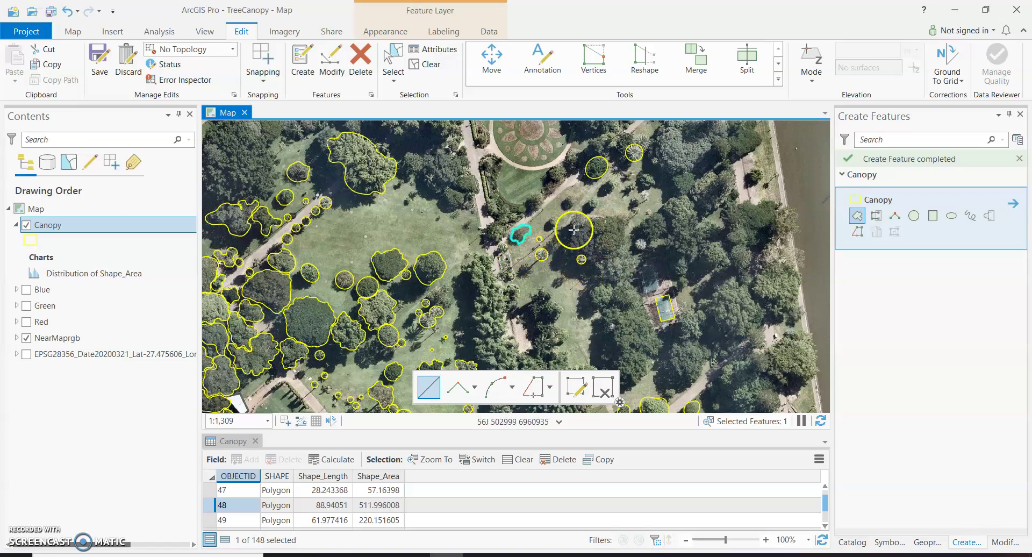
{"action": "scroll", "coordinate": [573, 229], "scroll_direction": "up", "scroll_amount": 4}
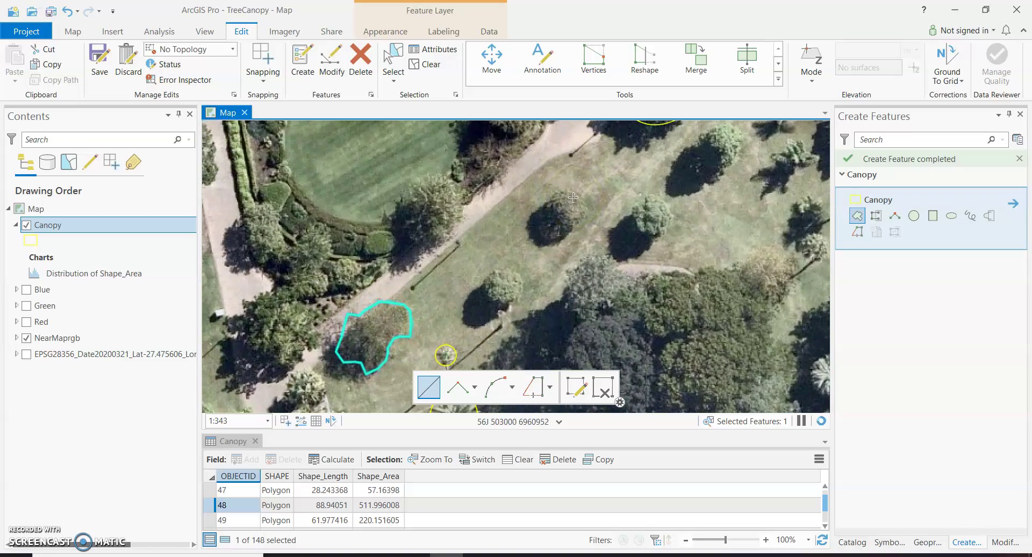
{"action": "scroll", "coordinate": [572, 209], "scroll_direction": "up", "scroll_amount": 1}
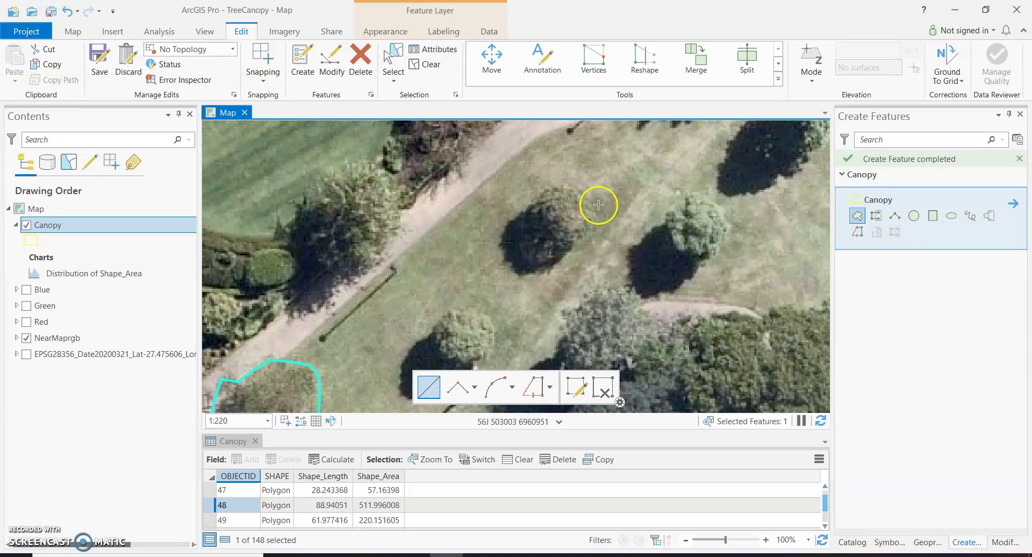
{"action": "left_click", "coordinate": [915, 217]}
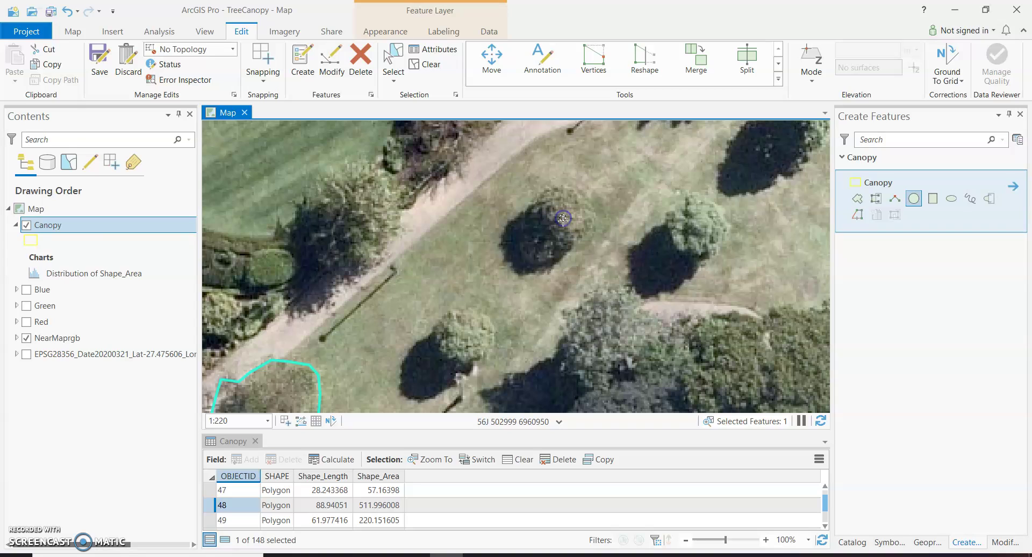
{"action": "left_click", "coordinate": [563, 218]}
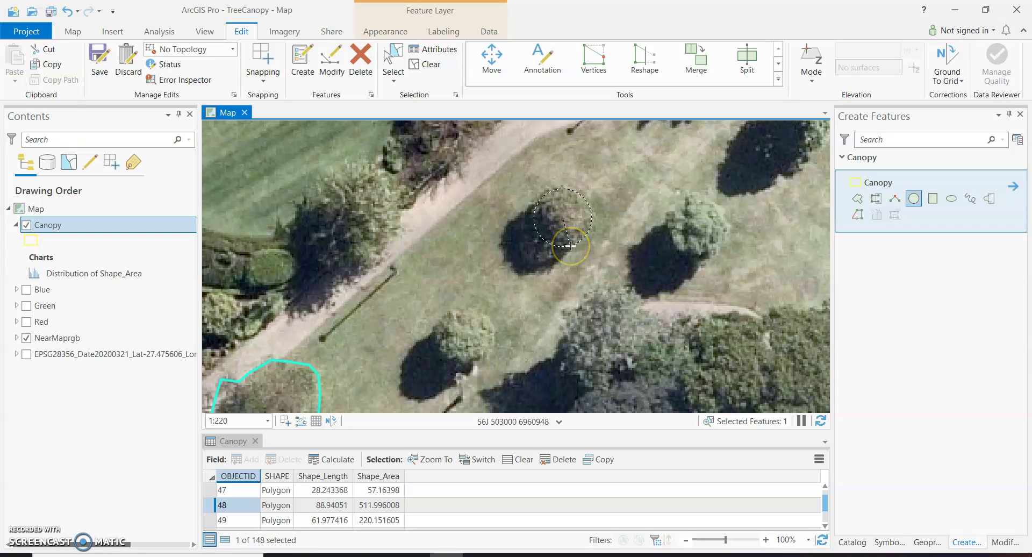
{"action": "left_click", "coordinate": [570, 245]}
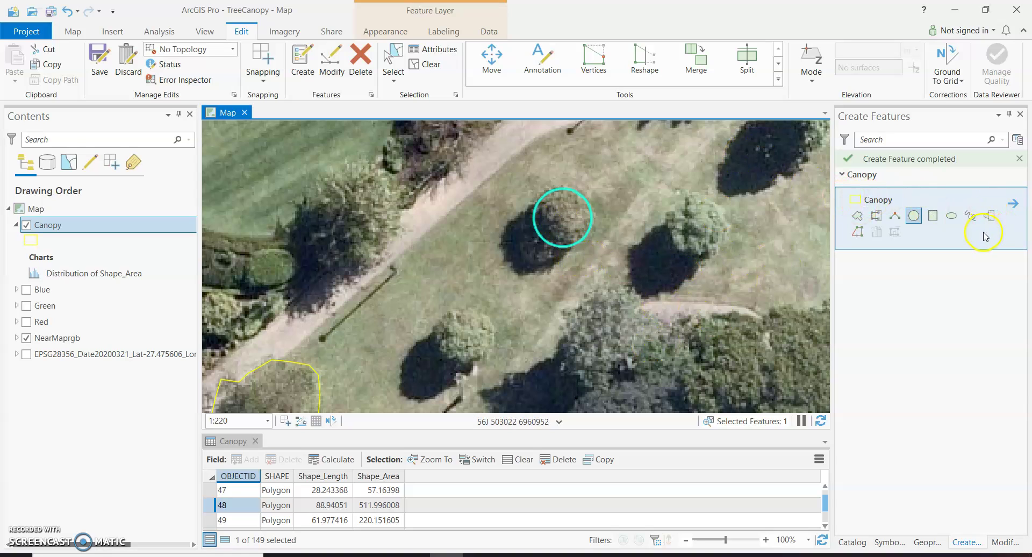
- Drag an elliptical Canopy polygon over the narrow hedge shrub beside the path
{"action": "left_click", "coordinate": [953, 214]}
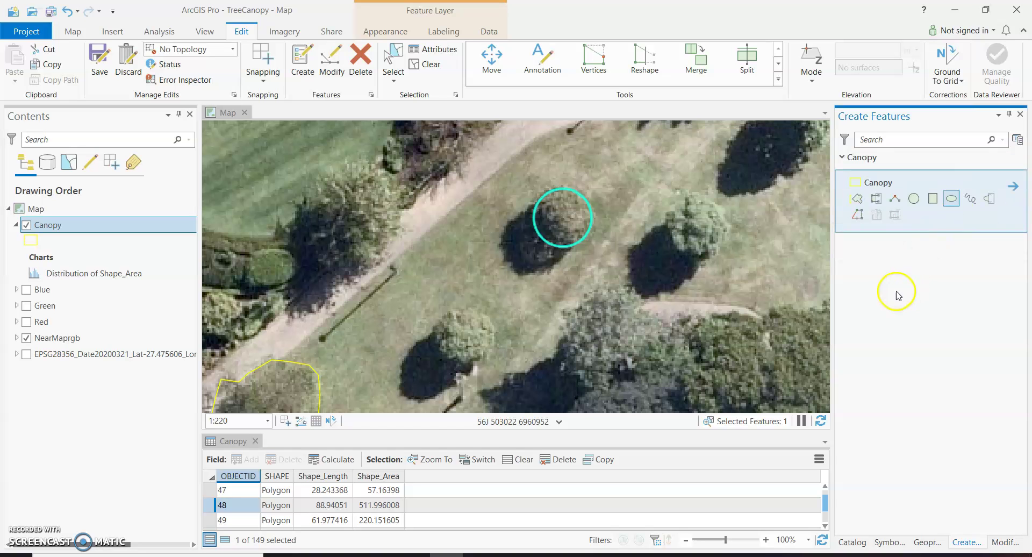
{"action": "scroll", "coordinate": [645, 306], "scroll_direction": "down", "scroll_amount": 3}
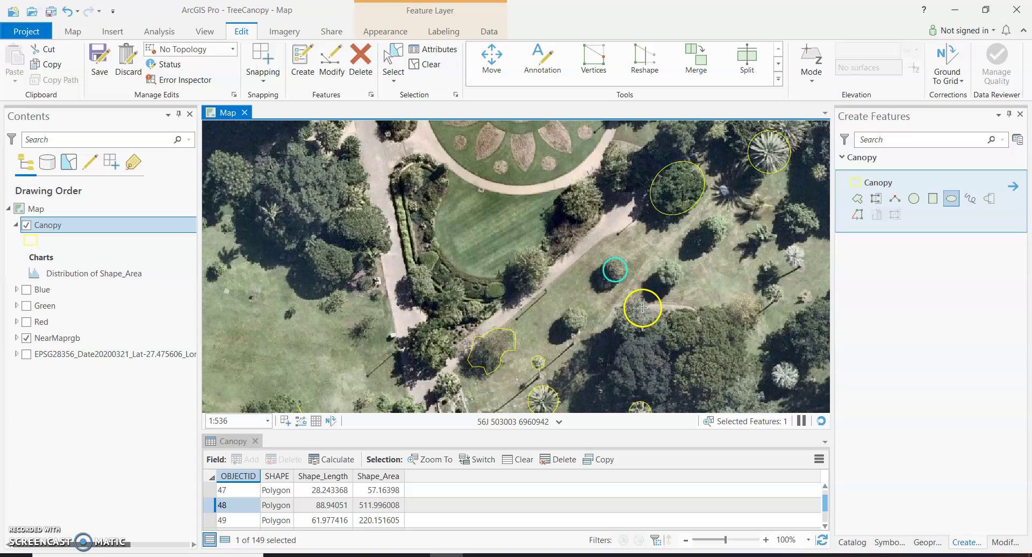
{"action": "scroll", "coordinate": [446, 279], "scroll_direction": "up", "scroll_amount": 3}
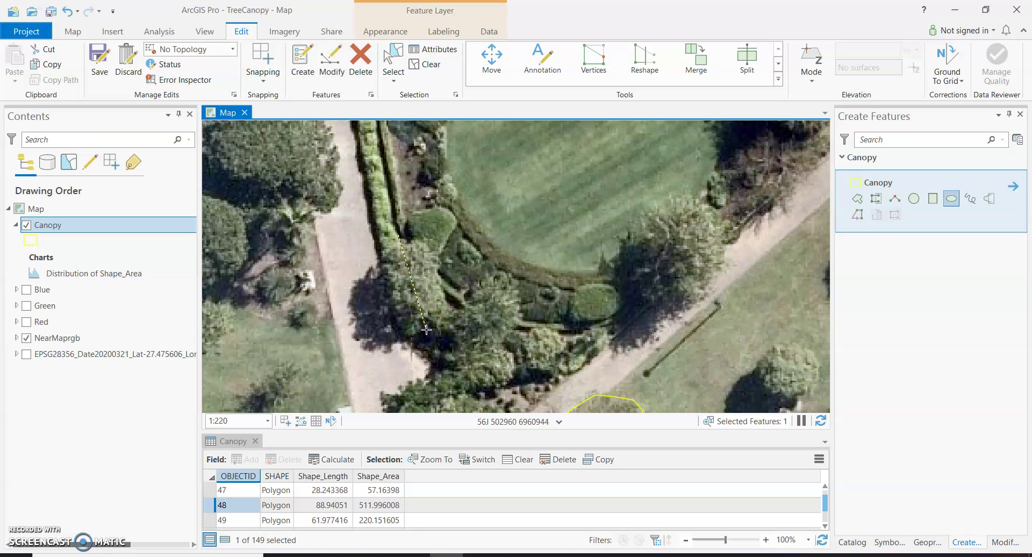
{"action": "left_click_drag", "start_coordinate": [427, 329], "coordinate": [447, 311]}
{"action": "left_click_drag", "start_coordinate": [447, 311], "coordinate": [447, 312]}
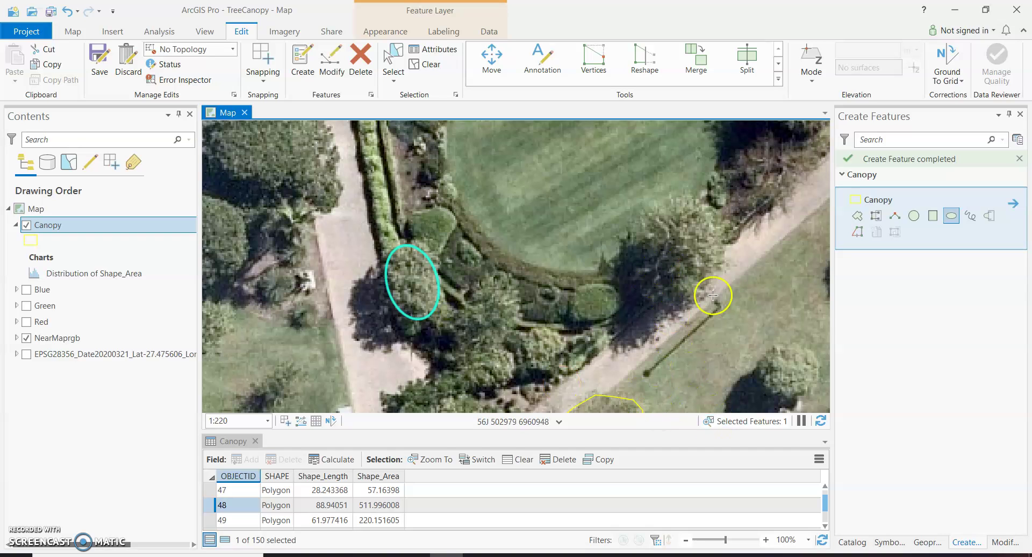
{"action": "scroll", "coordinate": [688, 280], "scroll_direction": "down", "scroll_amount": 2}
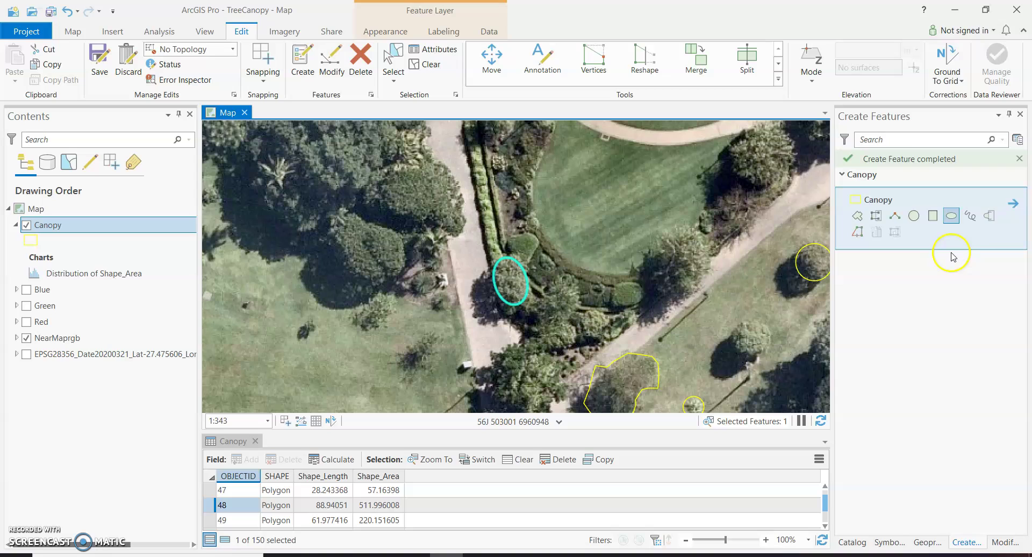
- Trace the large dark tree canopy freehand as a new Canopy polygon, giving 151 features
{"action": "left_click", "coordinate": [973, 221]}
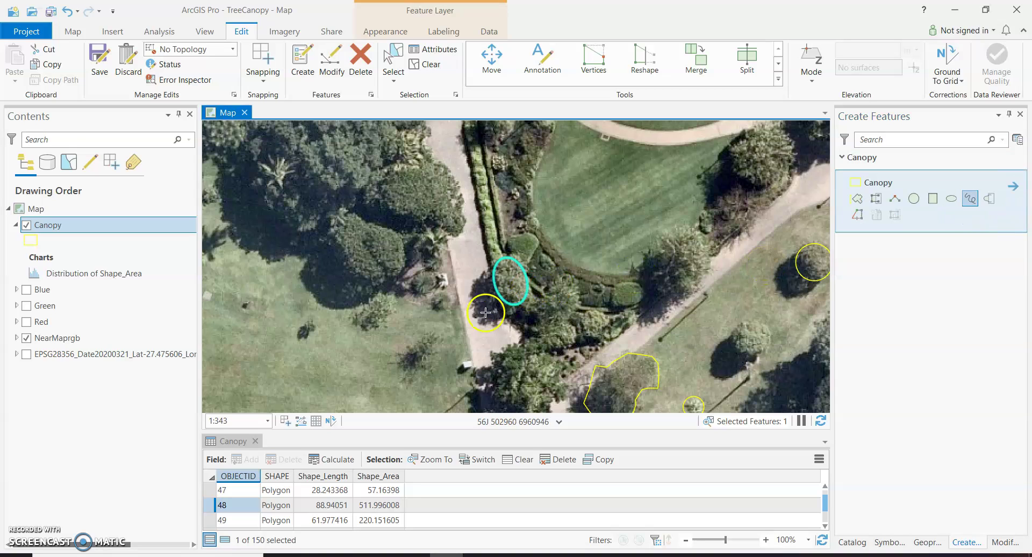
{"action": "scroll", "coordinate": [384, 174], "scroll_direction": "down", "scroll_amount": 2}
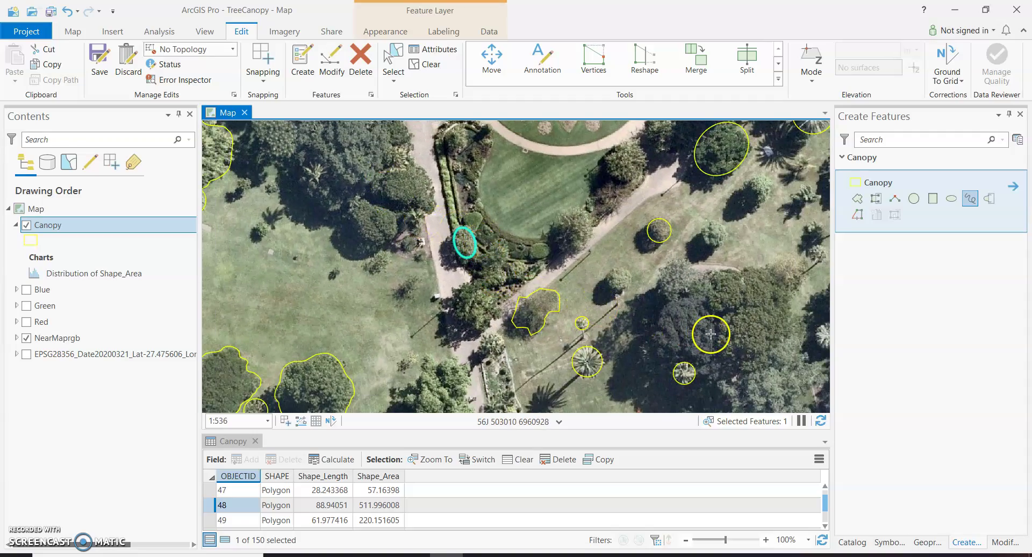
{"action": "scroll", "coordinate": [718, 333], "scroll_direction": "up", "scroll_amount": 1}
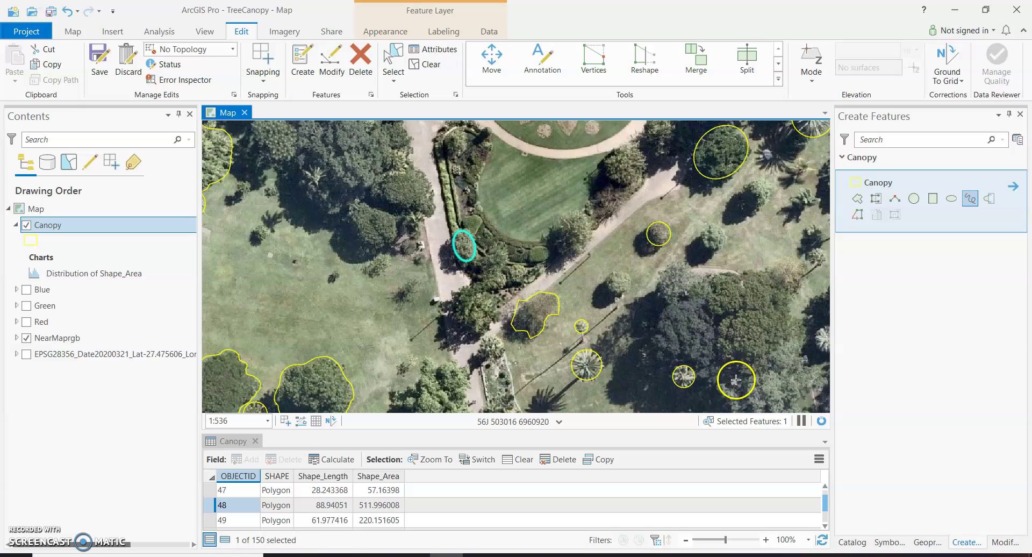
{"action": "scroll", "coordinate": [744, 390], "scroll_direction": "up", "scroll_amount": 2}
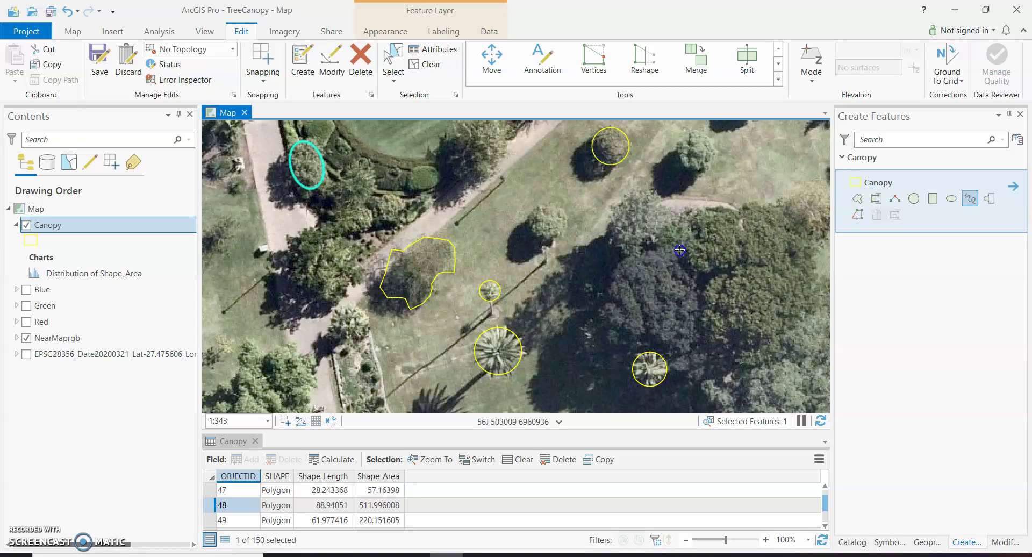
{"action": "mouse_move", "coordinate": [658, 247]}
{"action": "left_mouse_down"}
{"action": "mouse_move", "coordinate": [615, 263]}
{"action": "mouse_move", "coordinate": [594, 346]}
{"action": "mouse_move", "coordinate": [658, 346]}
{"action": "mouse_move", "coordinate": [664, 368]}
{"action": "mouse_move", "coordinate": [691, 388]}
{"action": "mouse_move", "coordinate": [729, 366]}
{"action": "mouse_move", "coordinate": [705, 338]}
{"action": "mouse_move", "coordinate": [704, 283]}
{"action": "mouse_move", "coordinate": [683, 260]}
{"action": "left_mouse_up"}
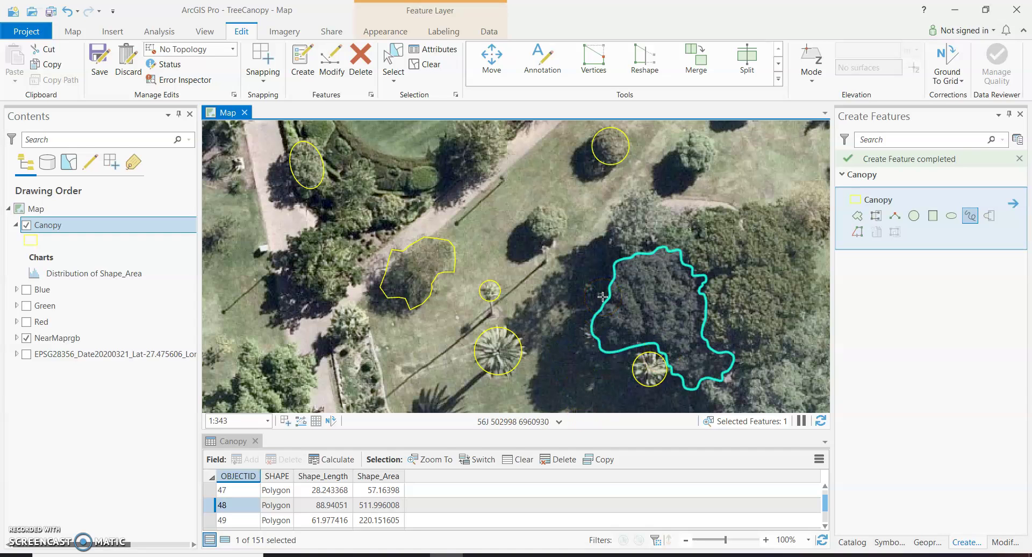
{"action": "scroll", "coordinate": [547, 301], "scroll_direction": "down", "scroll_amount": 2}
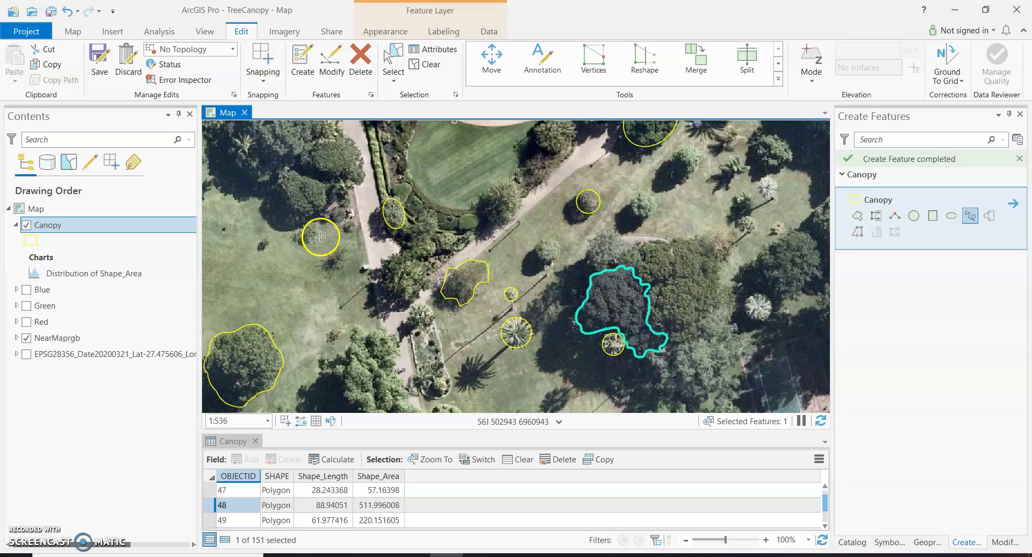
- Save all the new Canopy edits, confirming in the Save Edits dialog
{"action": "left_click", "coordinate": [99, 56]}
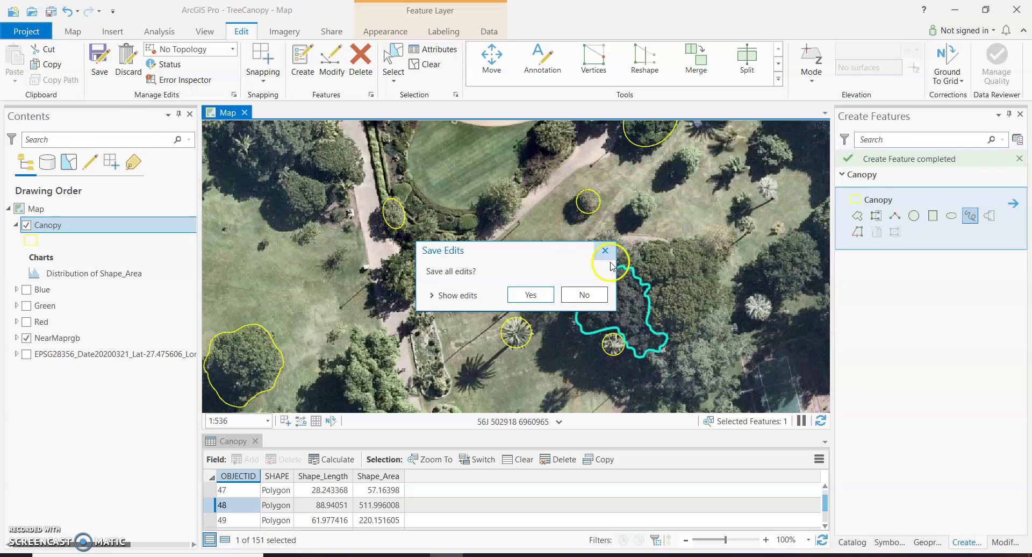
{"action": "left_click", "coordinate": [527, 293]}
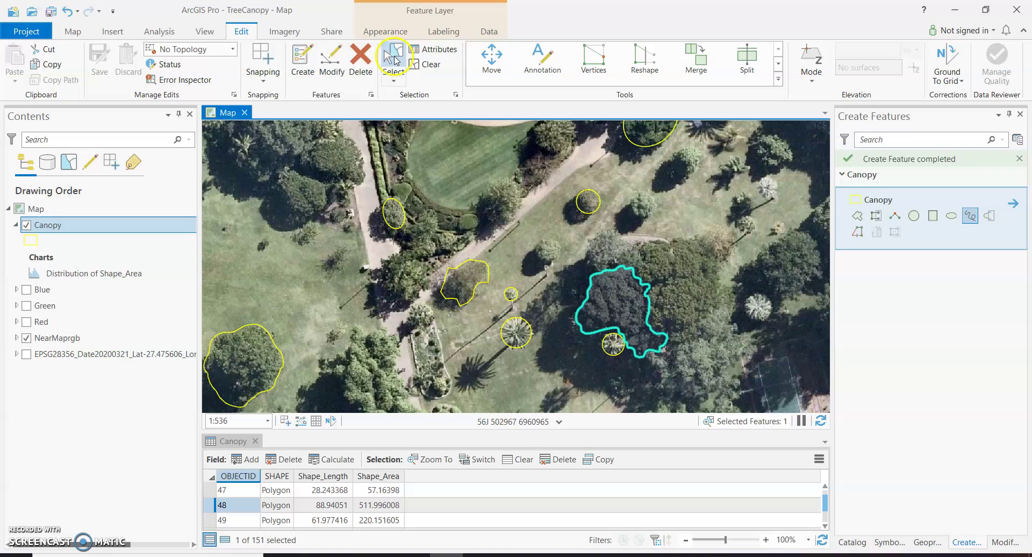
- Select only the large freehand canopy polygon and filter the Canopy table to its OBJECTID 162 record
{"action": "left_click", "coordinate": [420, 62]}
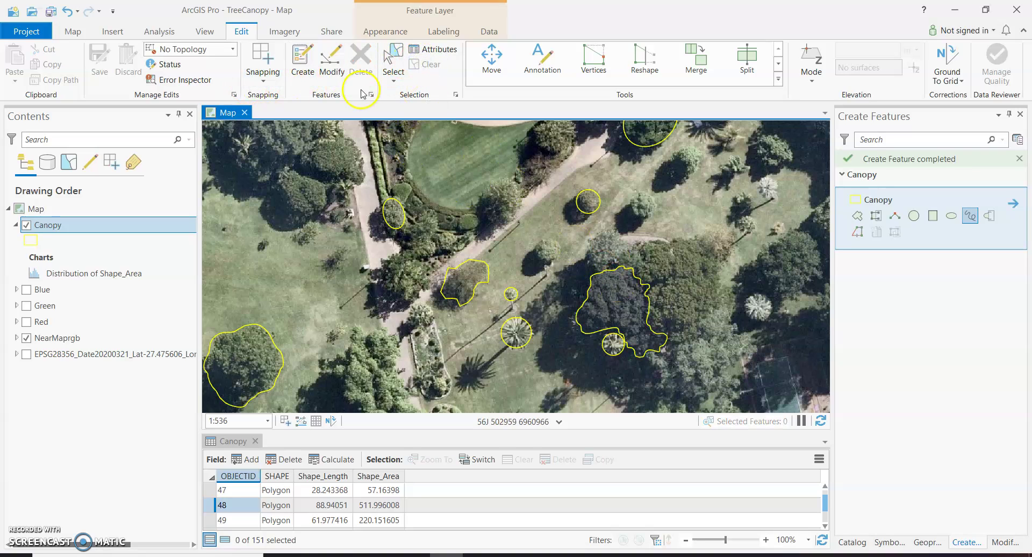
{"action": "left_click", "coordinate": [389, 69]}
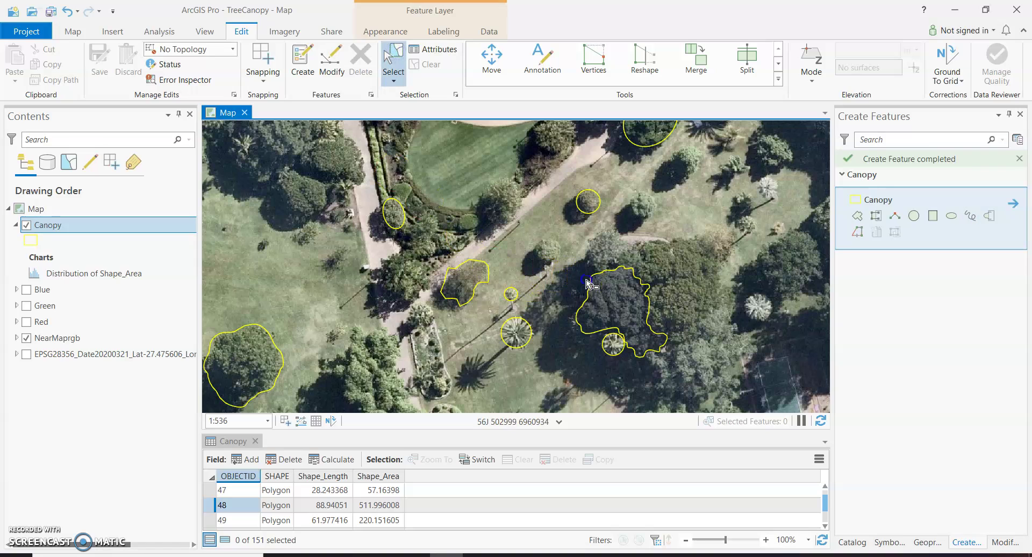
{"action": "left_click", "coordinate": [613, 289]}
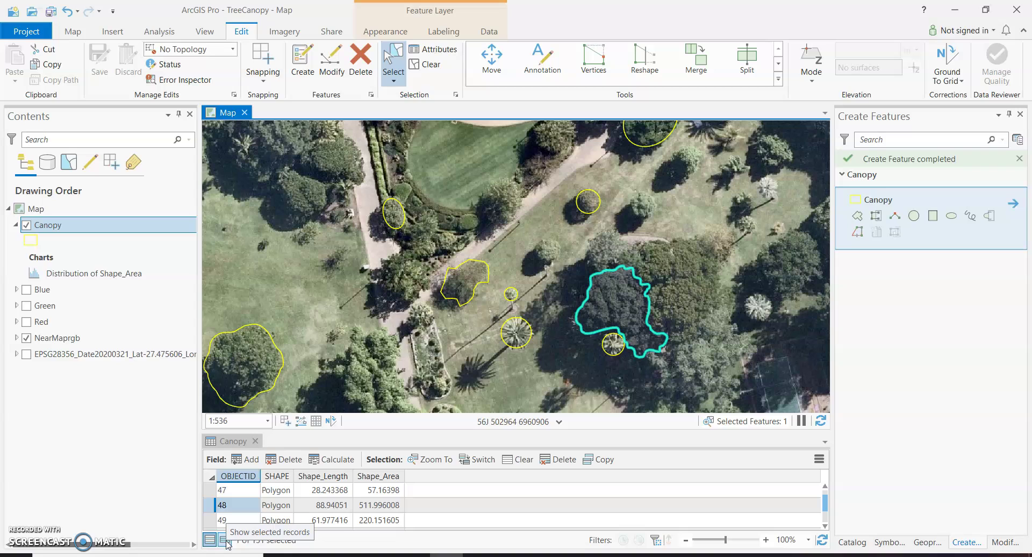
{"action": "left_click", "coordinate": [225, 540]}
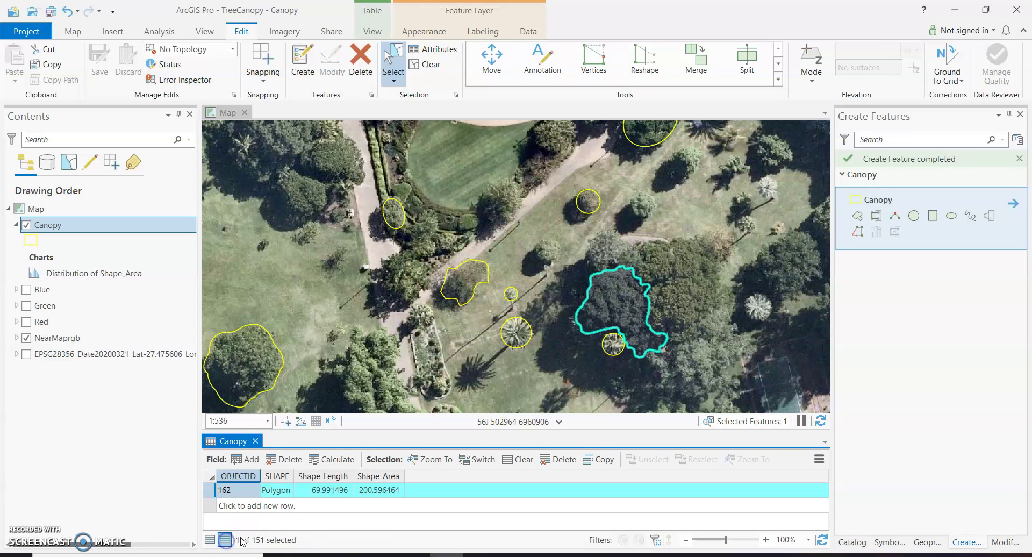